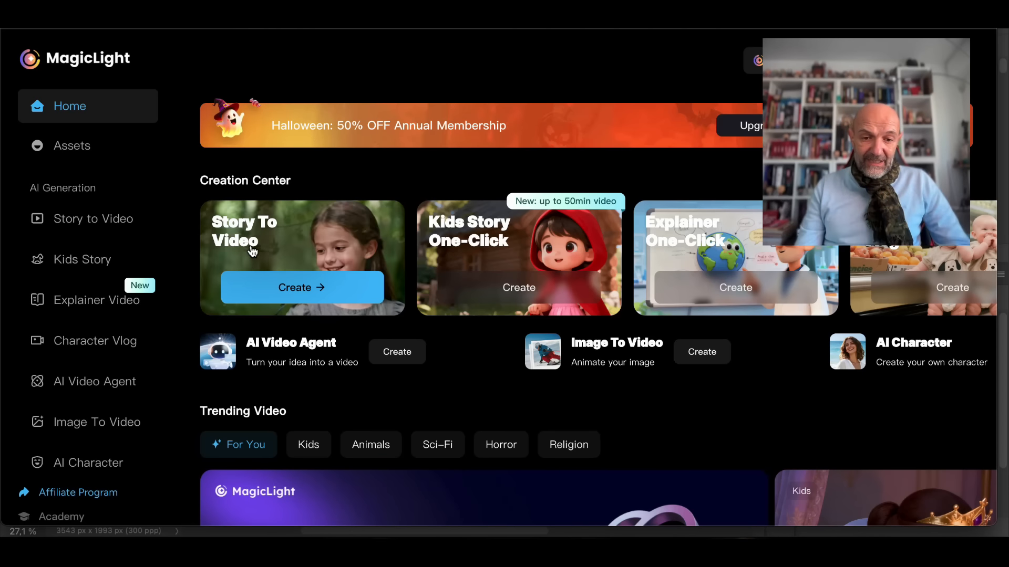
Start a new Story To Video project using the Smart Script mode.
left_click(301, 288)
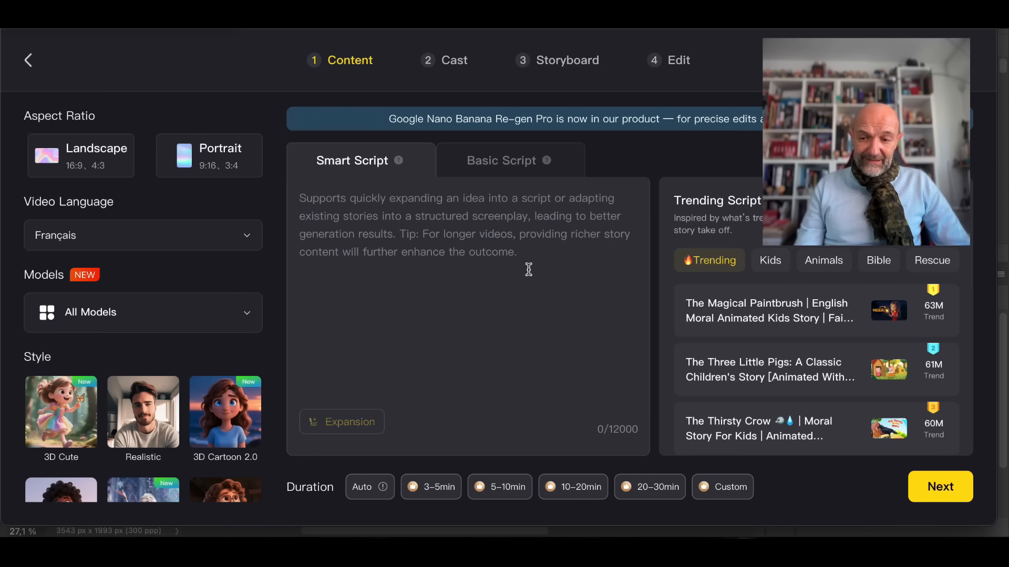
left_click(421, 226)
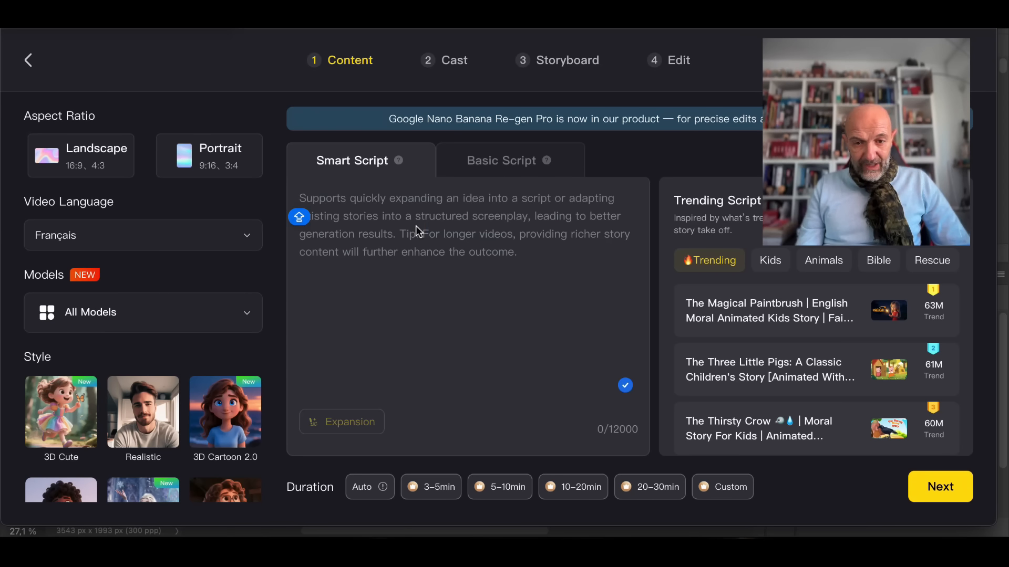
left_click(493, 164)
left_click(362, 160)
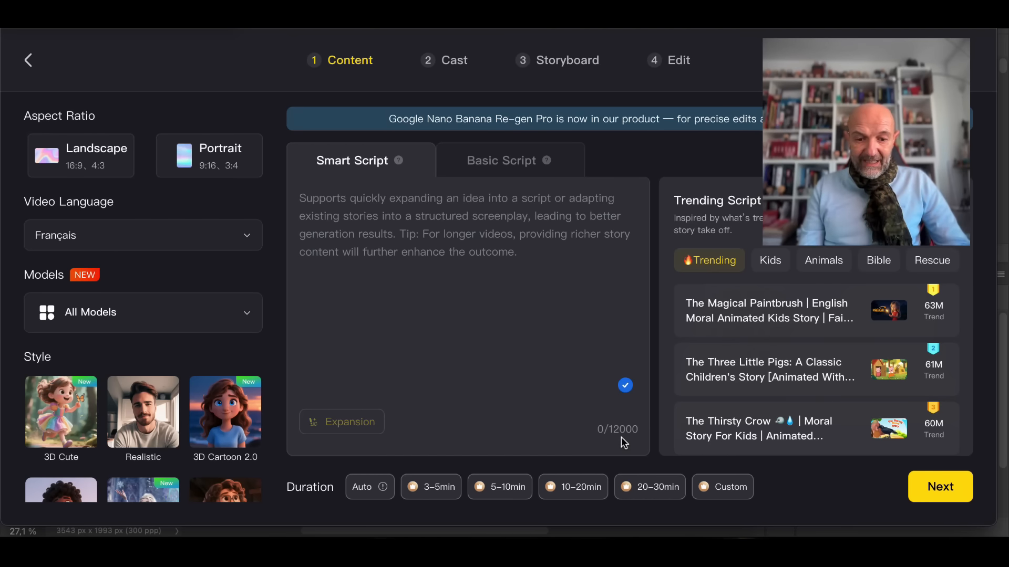
Enter the story idea "UN ENFANT LUTTE CONTRE DES FORCES DÉMONIAQUES, LE SOIR D'HALLOWEEN. SON ENNEMI EST UN CLOWN MALÉFIQUE QUI VOLE LES OMBRES DES ENFANTS".
left_click(386, 209)
type("UN ENFANT LUTTE CONTRE DES FORCES DÉMONIAQUES, LE SOIR D'HALLOWEEN. SON ENNEMI EST N CLOWN MALÉFIQUE QUI VOLE LES OMBRES DES ENFANTS")
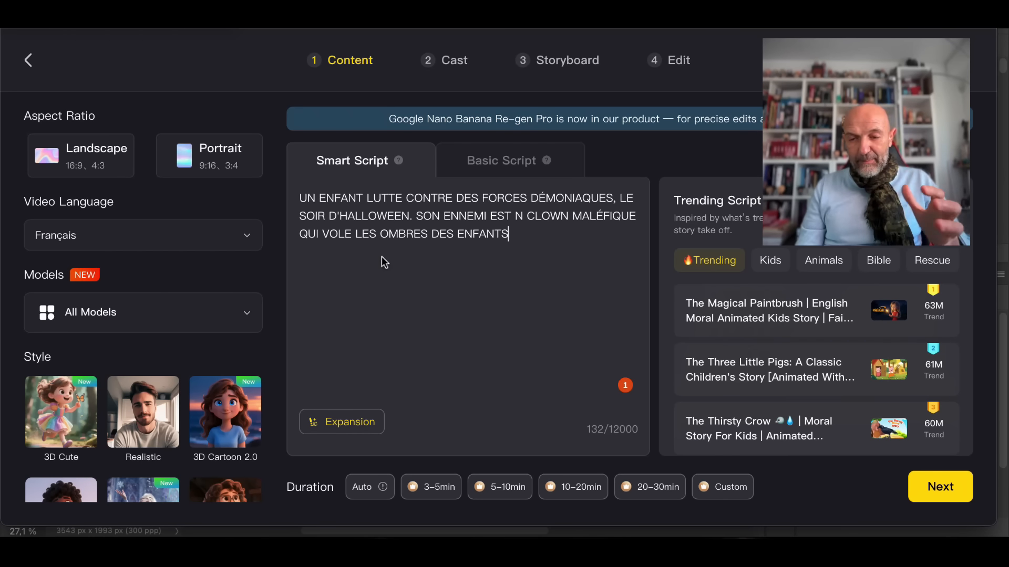
left_click(515, 217)
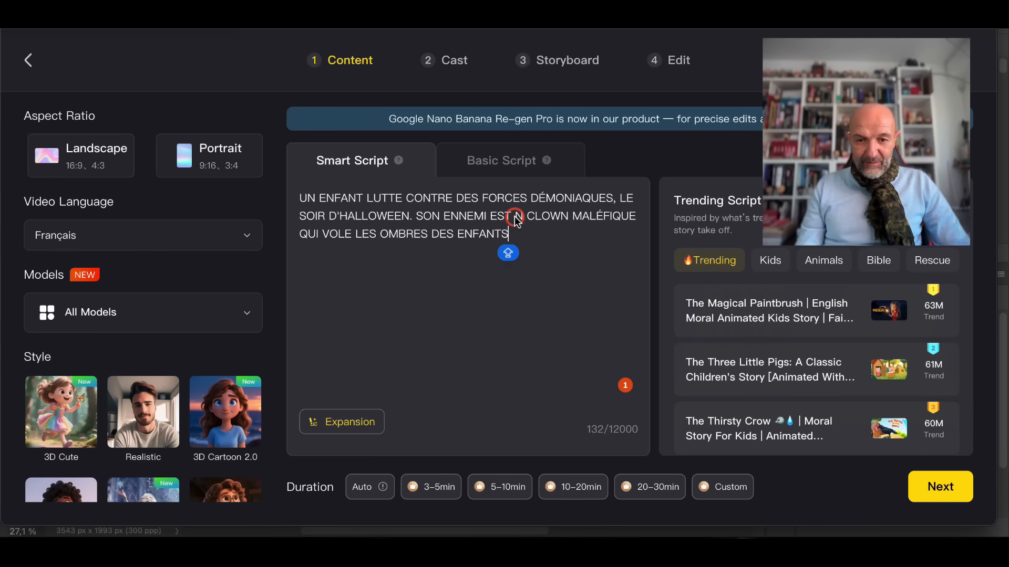
left_click(515, 217)
type("U")
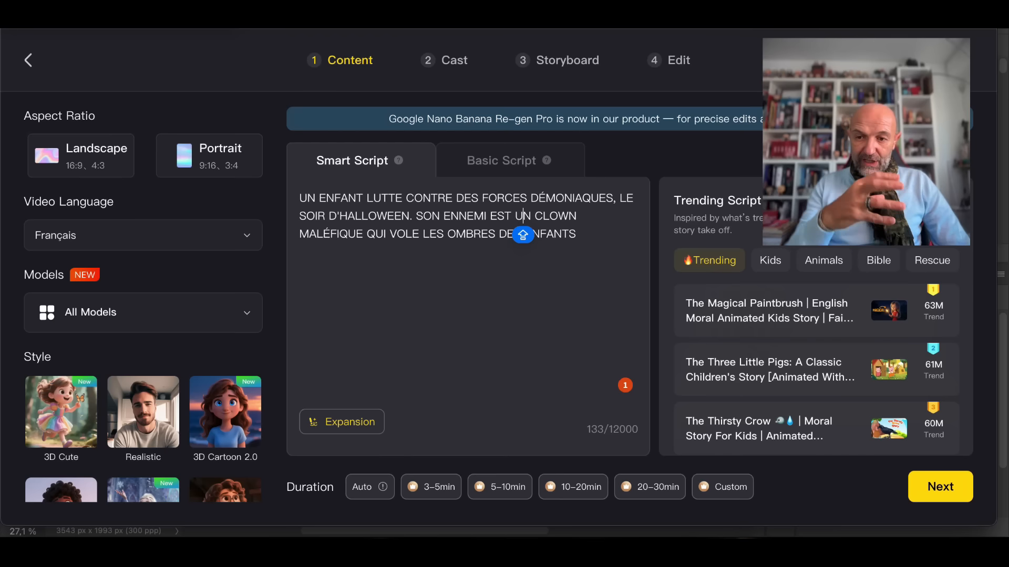
left_click(580, 239)
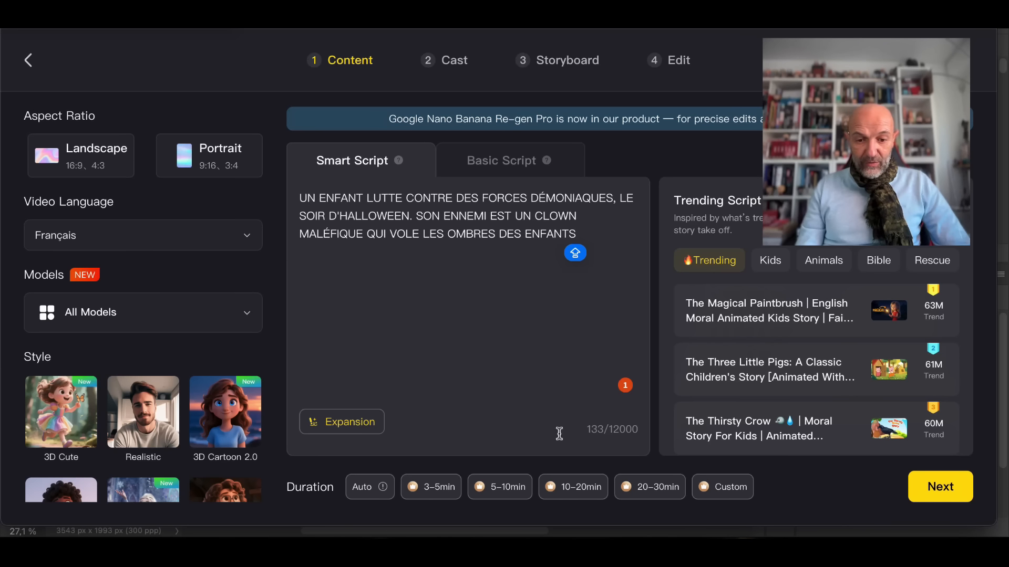
Set the video duration to 3–5min and the aspect ratio to Landscape.
left_click(430, 494)
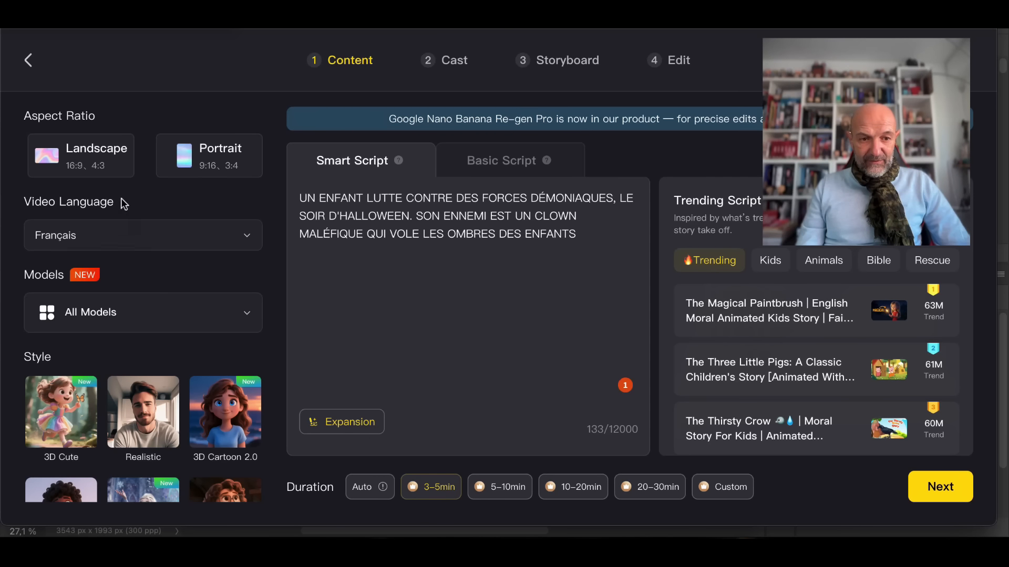
left_click(87, 159)
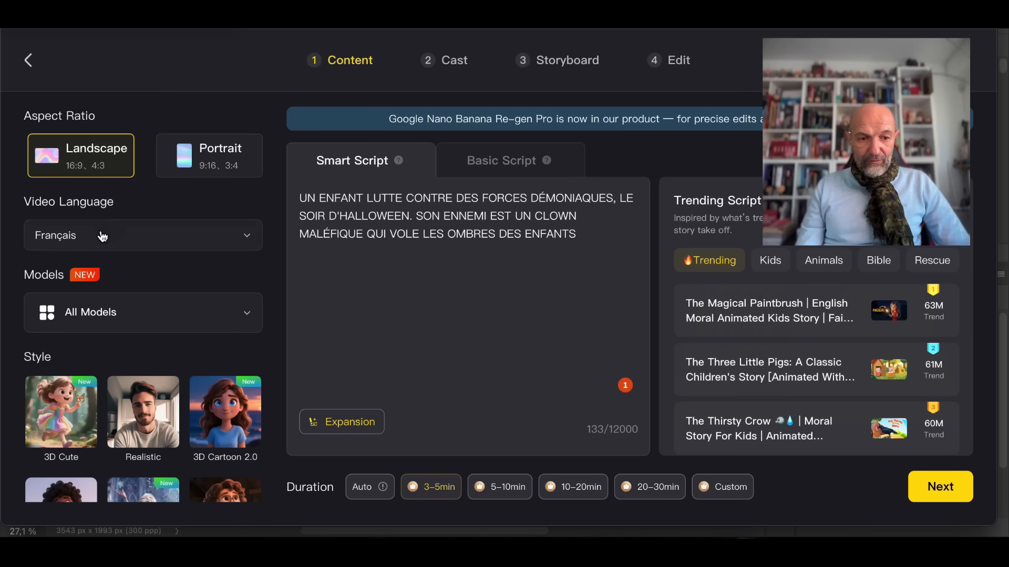
Try the Magiclight 2.0 model and browse the styles it offers.
left_click(247, 317)
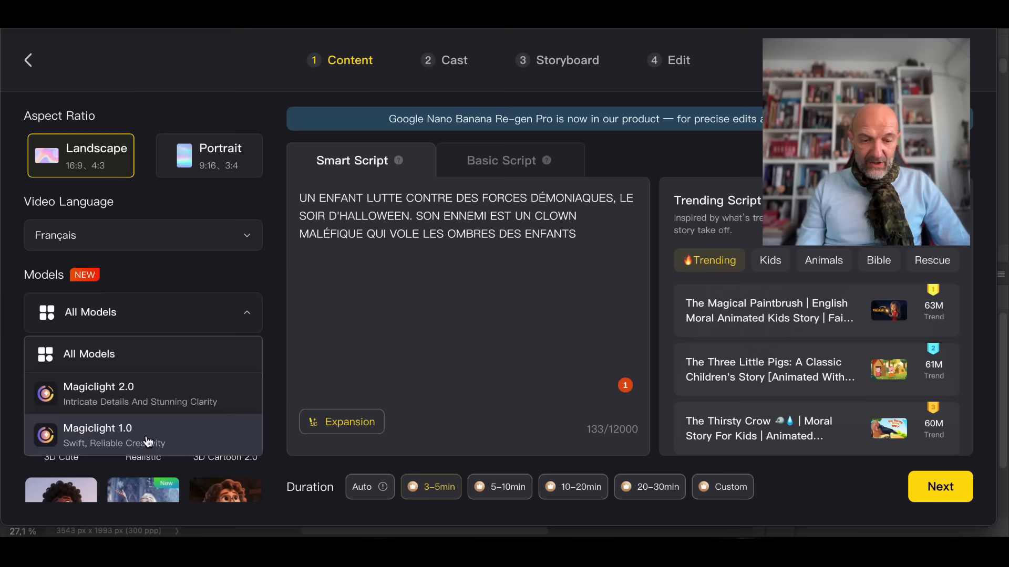
left_click(218, 388)
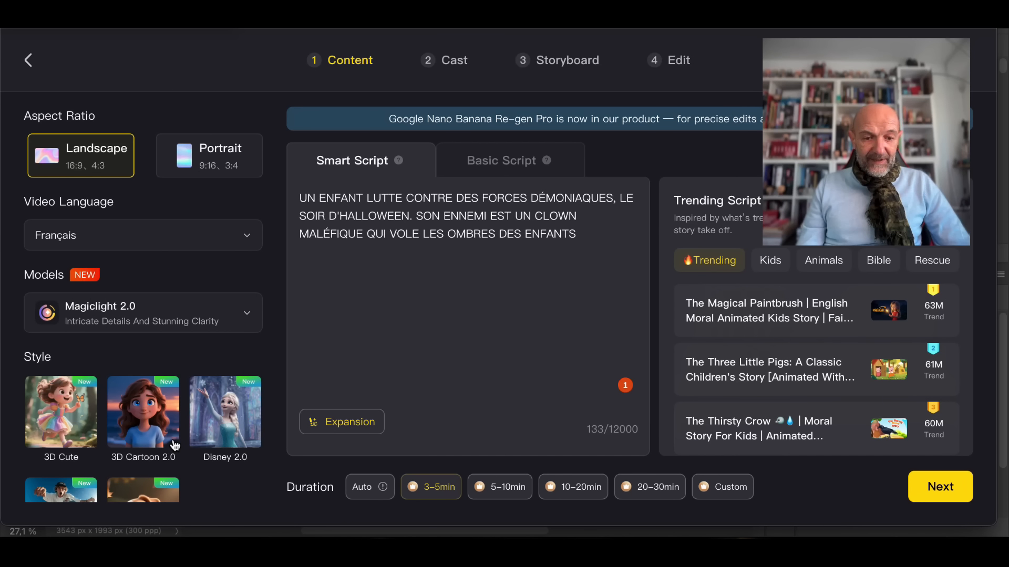
scroll(175, 445, "down", 2)
scroll(175, 445, "up", 2)
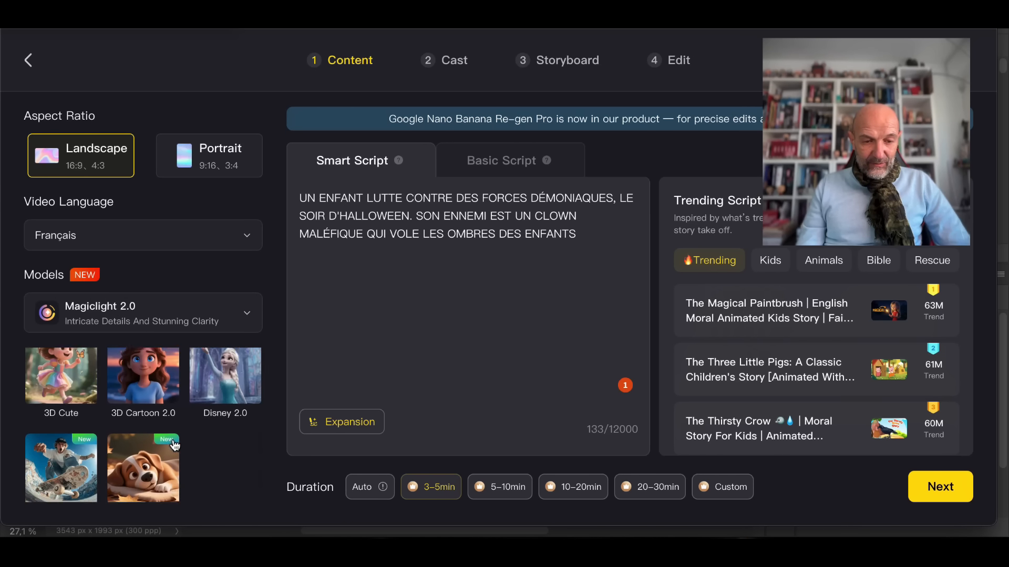
scroll(175, 445, "down", 2)
scroll(175, 445, "up", 1)
scroll(175, 445, "down", 1)
scroll(175, 446, "down", 1)
scroll(175, 446, "up", 2)
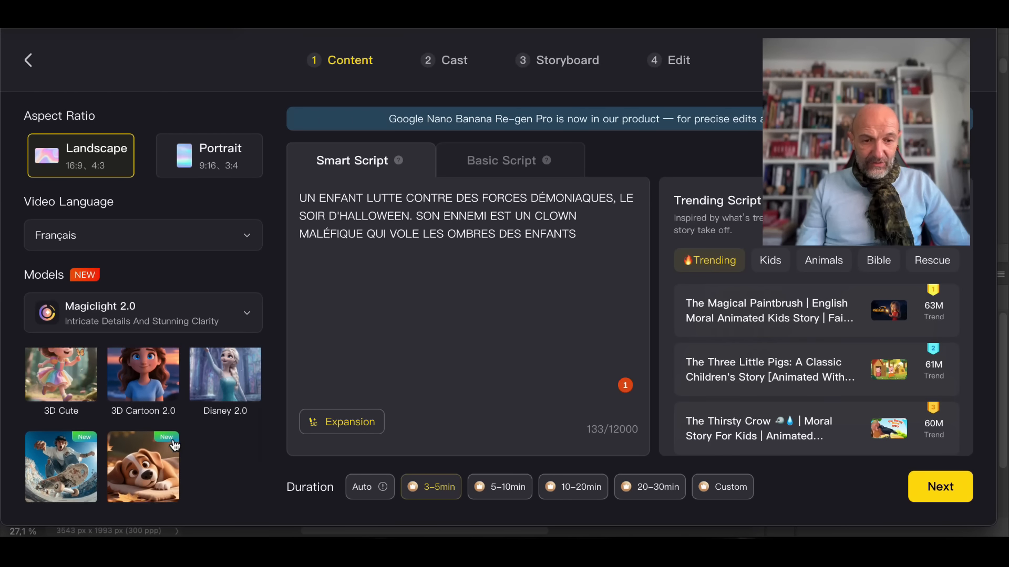
Choose the Magiclight 1.0 model and the Suspense visual style for the video.
left_click(244, 314)
left_click(123, 433)
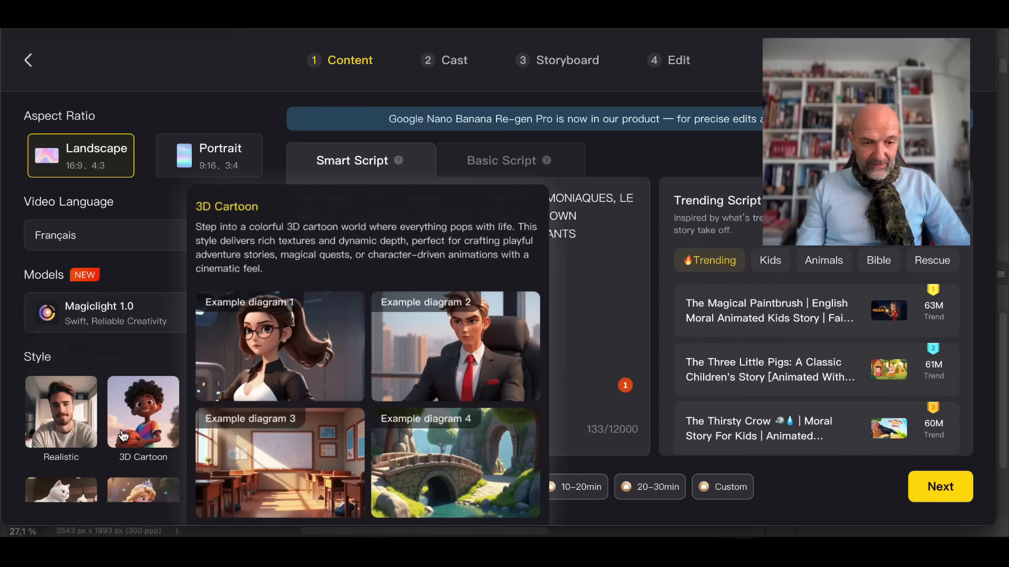
left_click(145, 350)
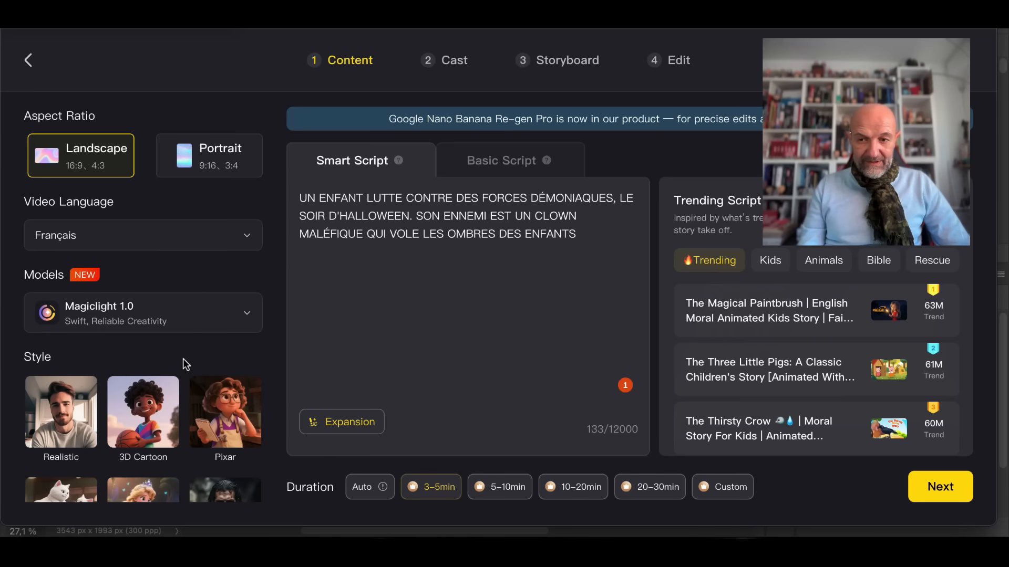
scroll(181, 358, "down", 2)
scroll(181, 357, "up", 2)
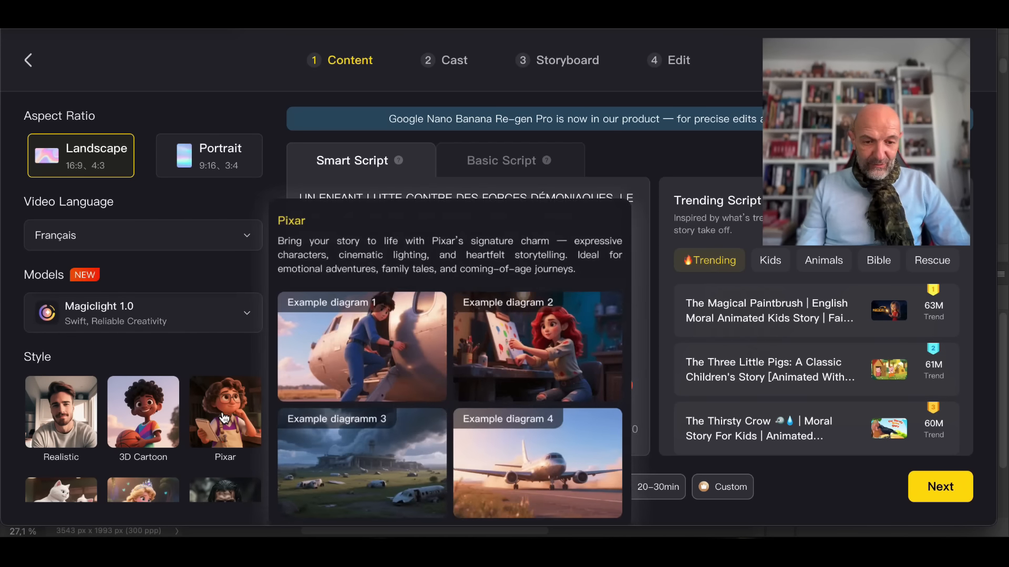
scroll(224, 418, "down", 5)
scroll(225, 418, "down", 2)
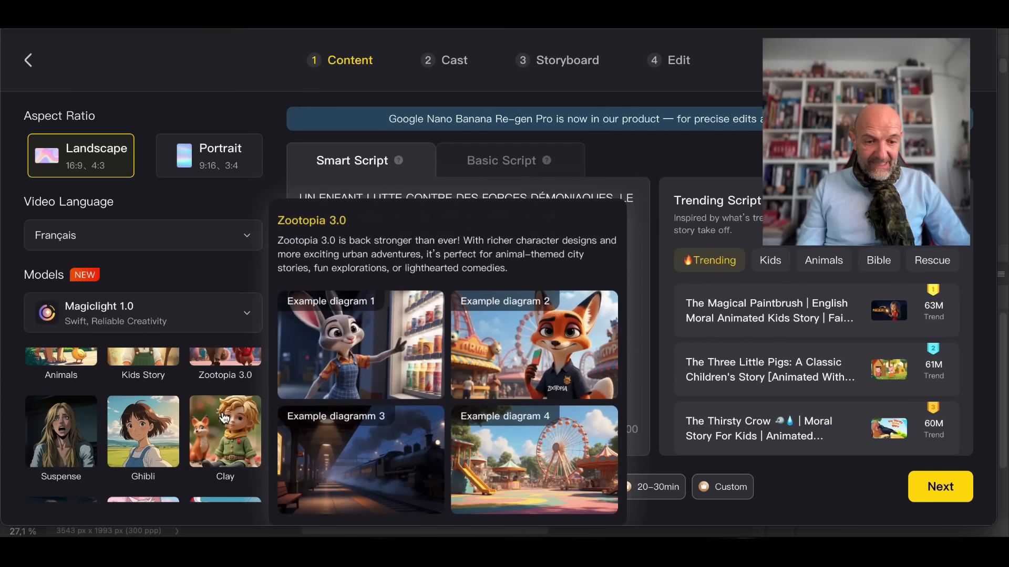
left_click(62, 418)
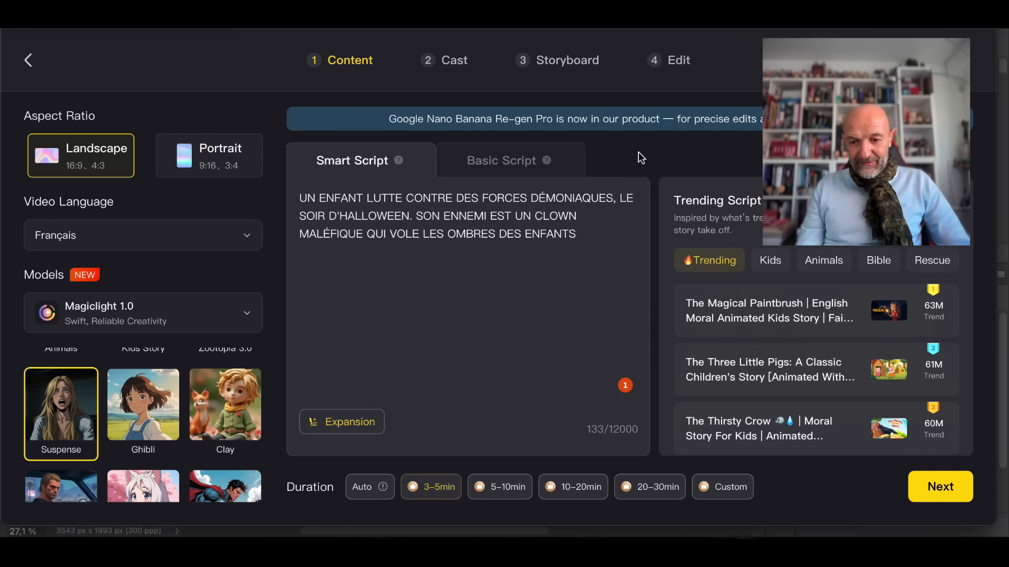
Generate the script from the story idea, accept it and proceed to the Cast stage.
mouse_move(713, 344)
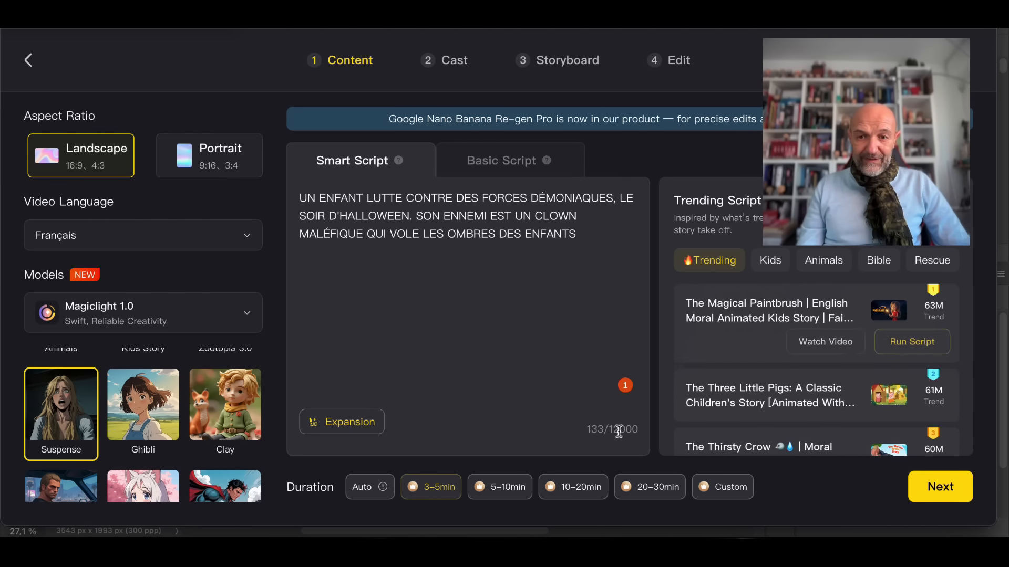
left_click(952, 482)
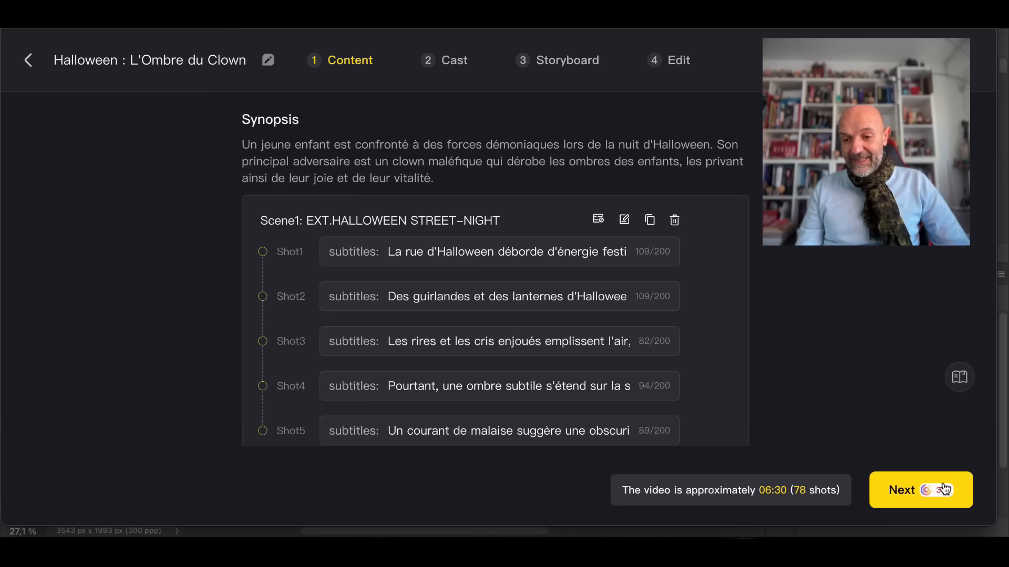
left_click(918, 493)
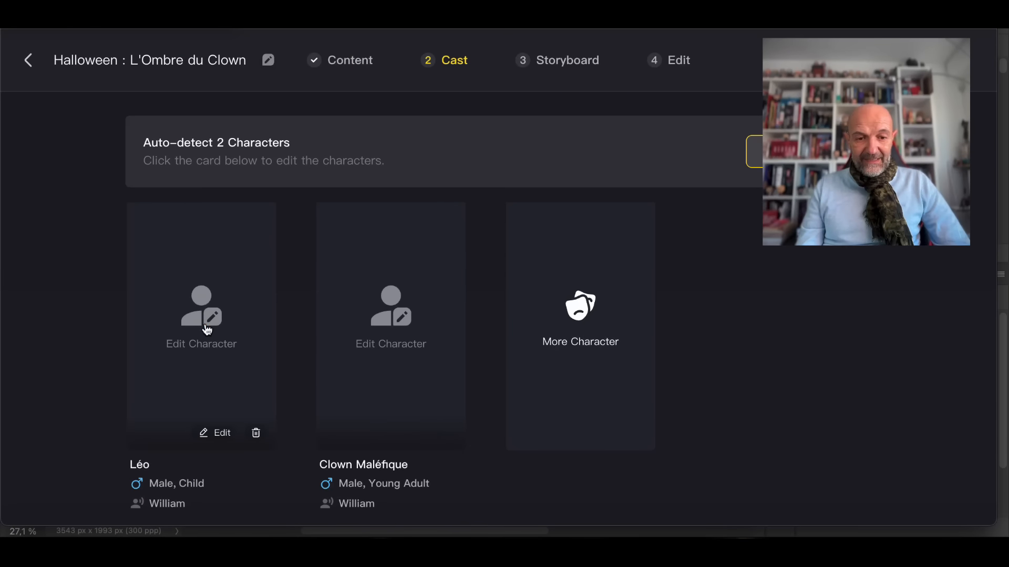
Assign the red-haired boy in the beige shirt from the Character Library to the Léo character.
left_click(206, 326)
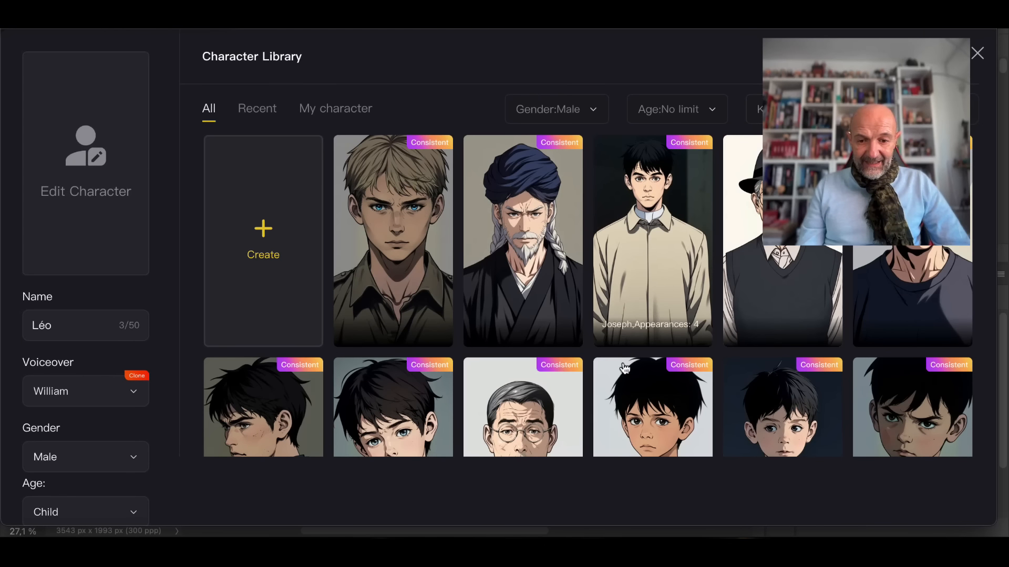
scroll(584, 394, "down", 2)
scroll(584, 393, "down", 3)
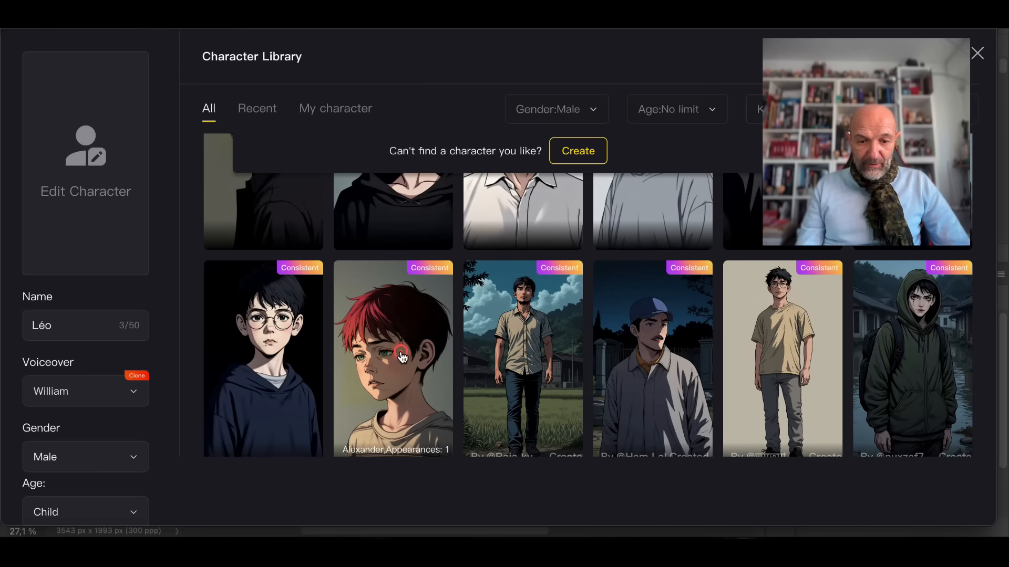
left_click(402, 357)
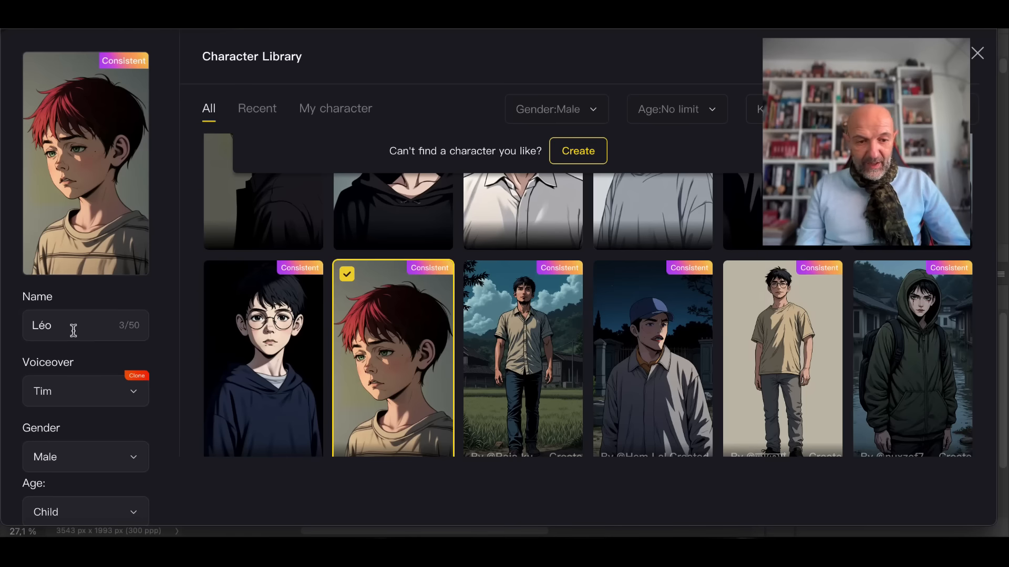
Review Léo's voiceover and gender options, keep Tim and Male, and save the character.
left_click(135, 399)
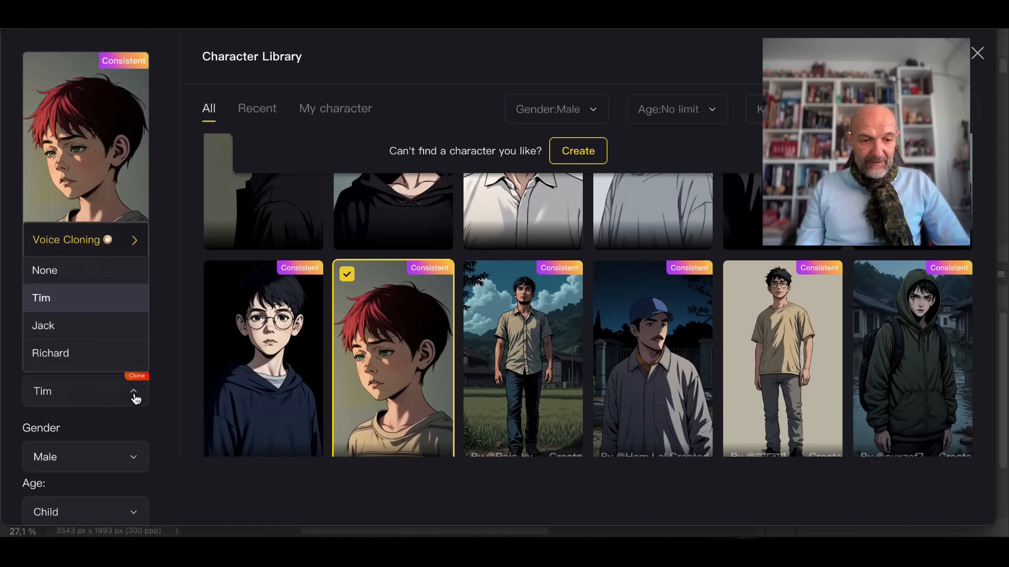
left_click(135, 400)
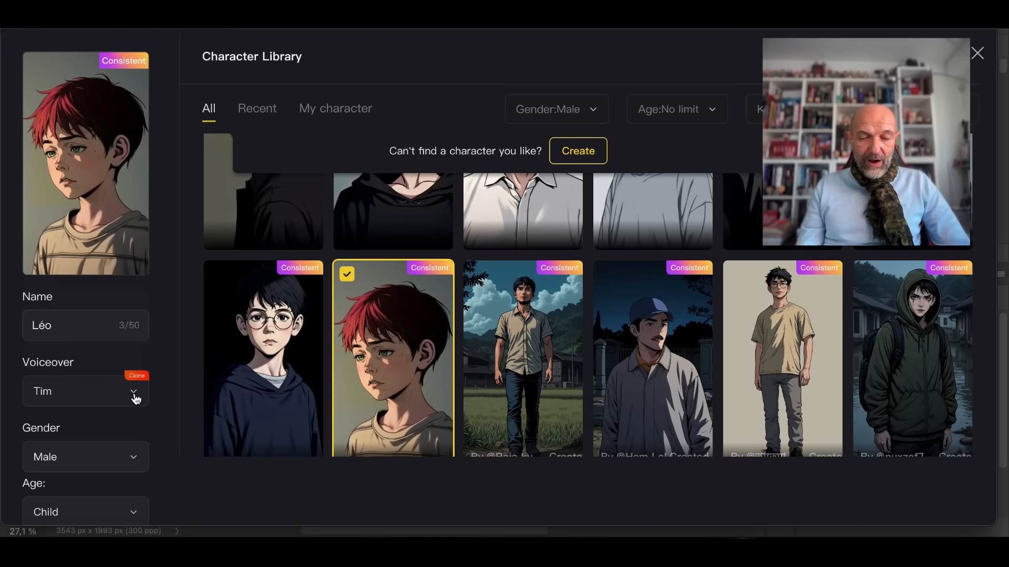
scroll(135, 400, "down", 2)
left_click(135, 395)
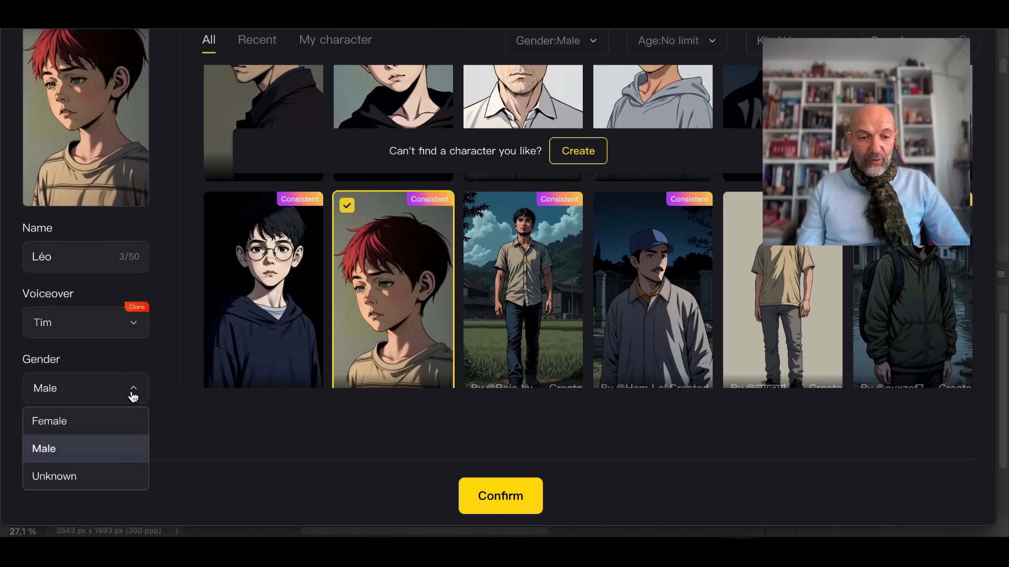
left_click(156, 387)
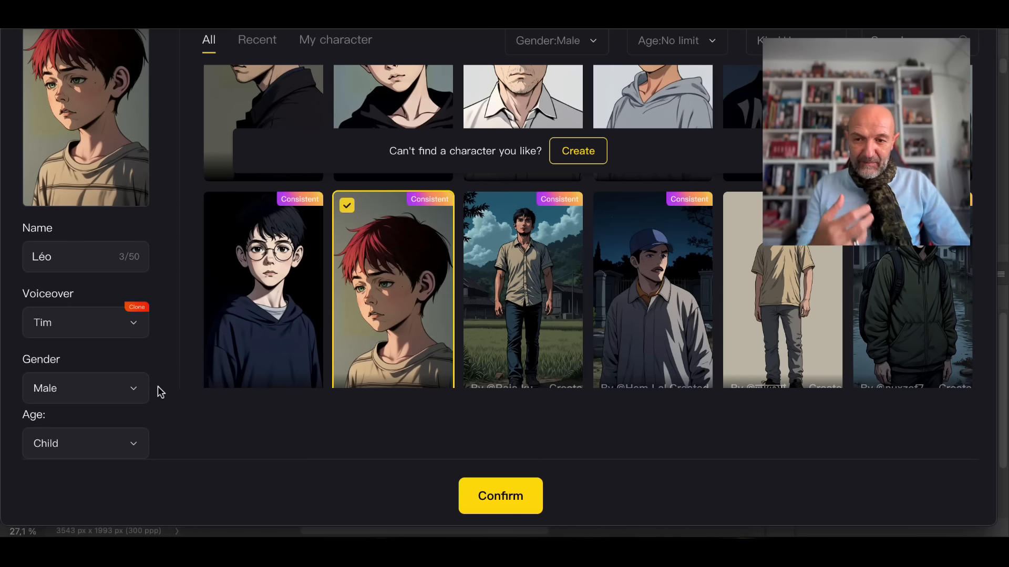
left_click(499, 502)
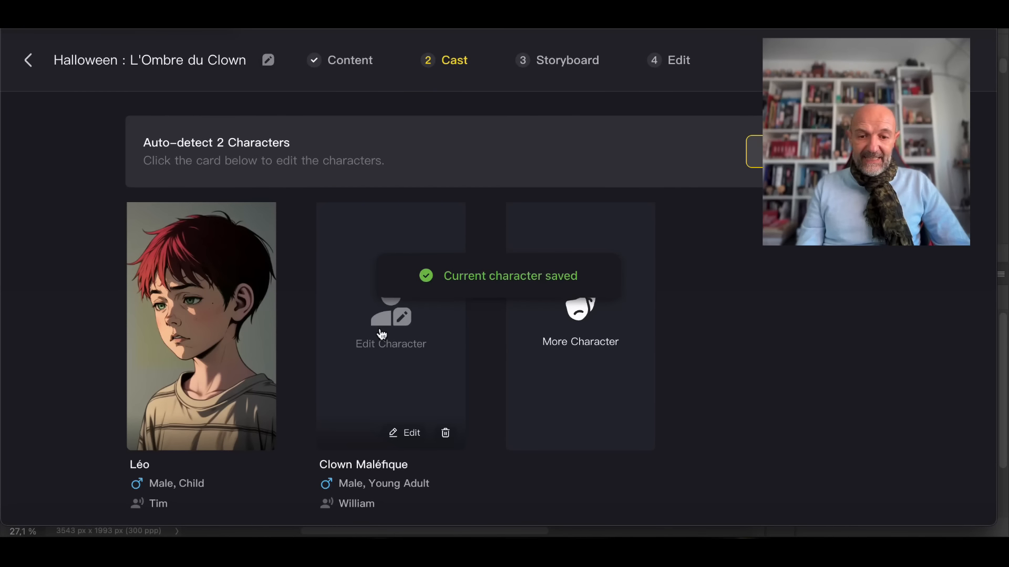
Assign the red-haired clown with the blue ruff from the library to Clown Maléfique and save the character.
left_click(380, 331)
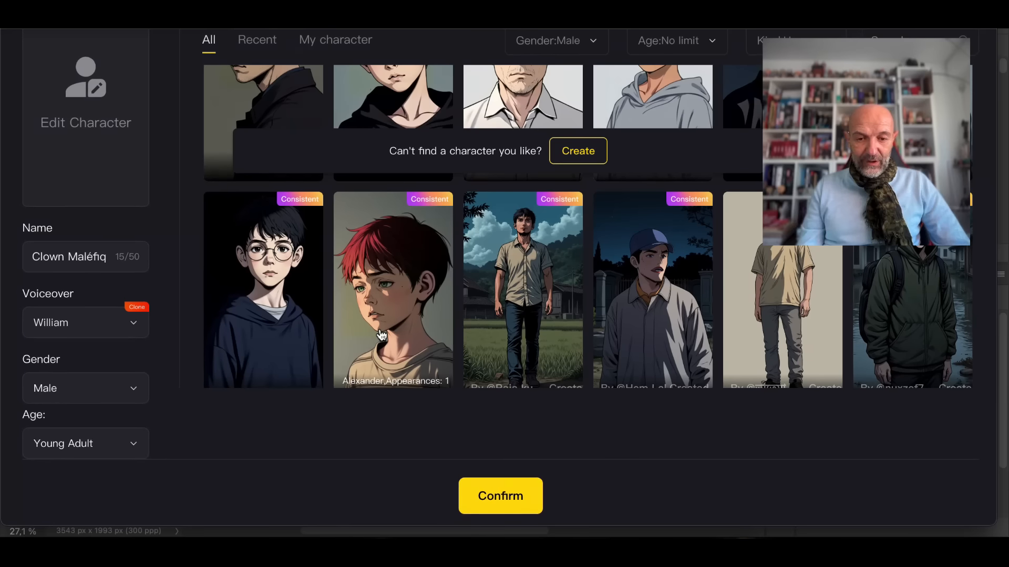
scroll(522, 325, "down", 4)
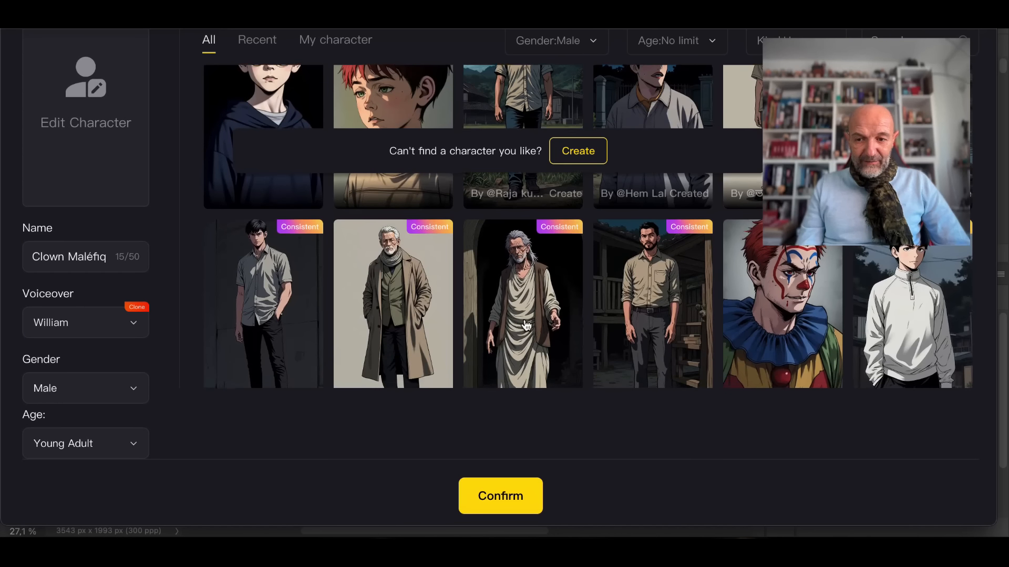
left_click(784, 311)
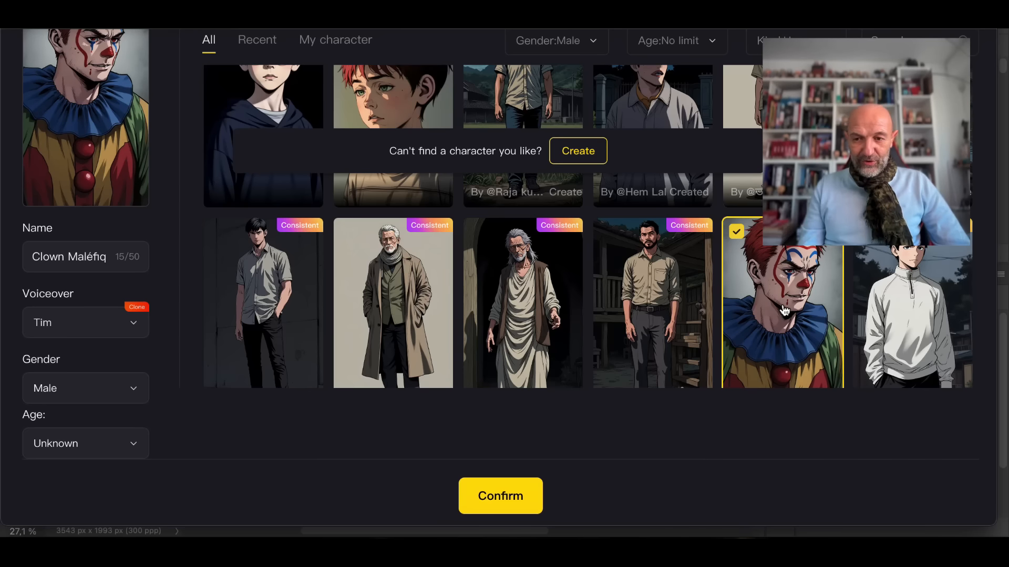
left_click(507, 497)
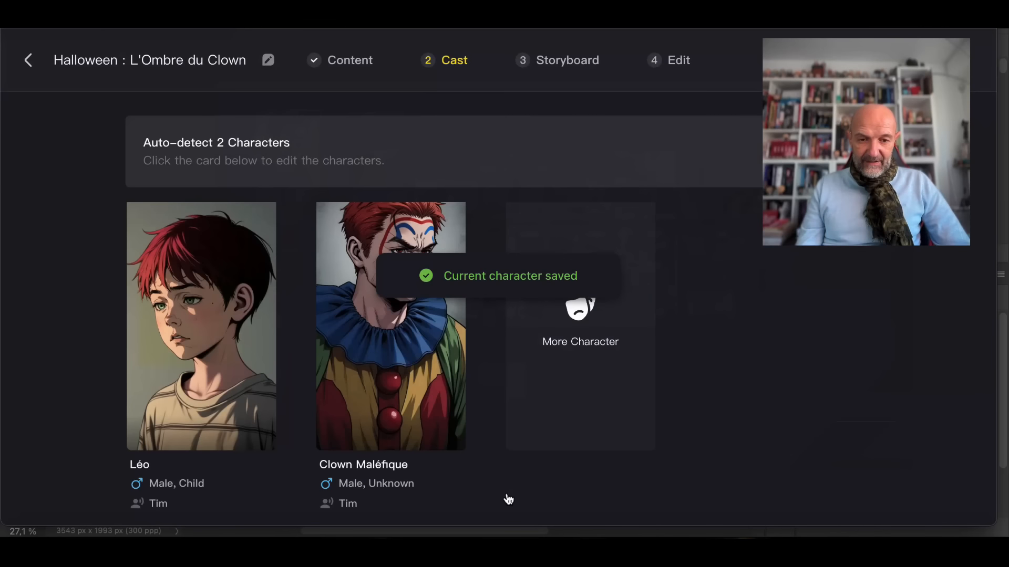
Start a new supporting cast character and choose the black cat with the bell collar from the character library.
left_click(582, 330)
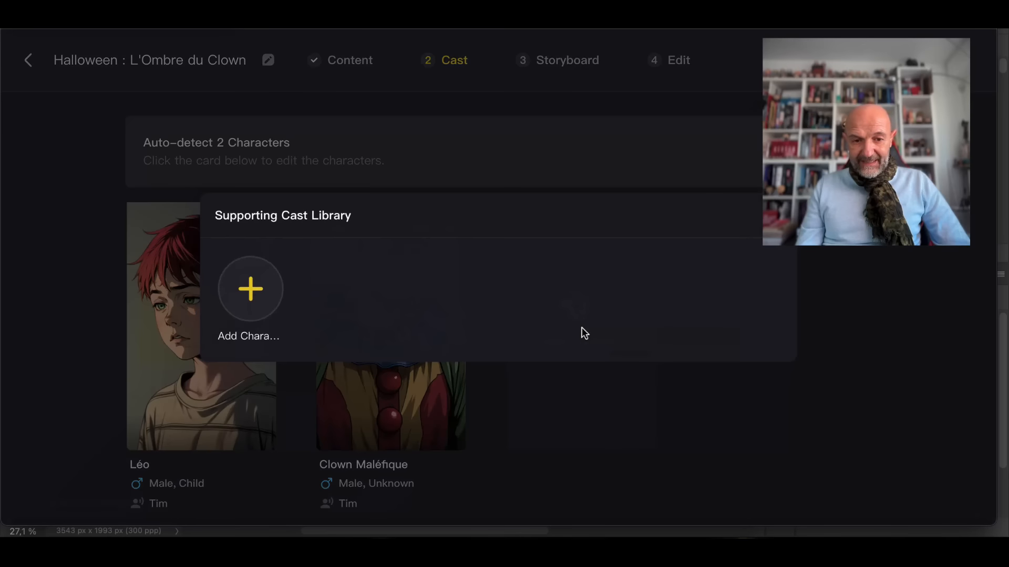
left_click(253, 298)
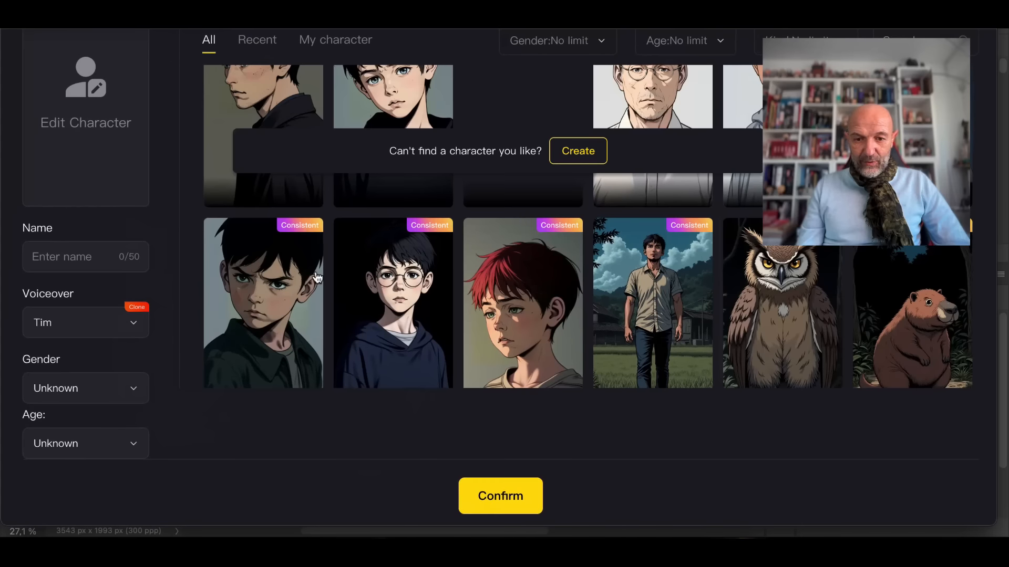
scroll(693, 333, "down", 5)
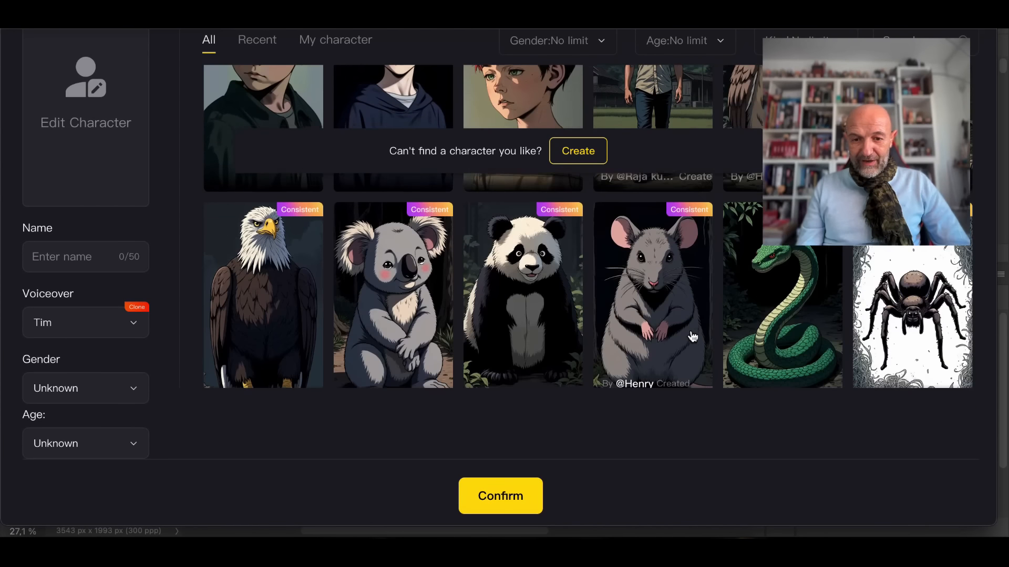
scroll(692, 336, "down", 6)
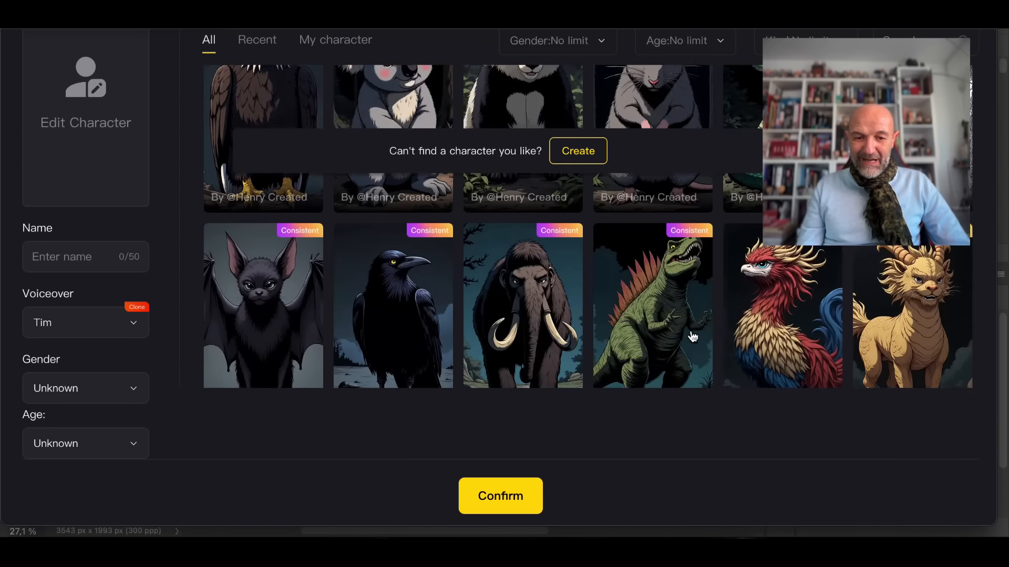
scroll(537, 316, "down", 4)
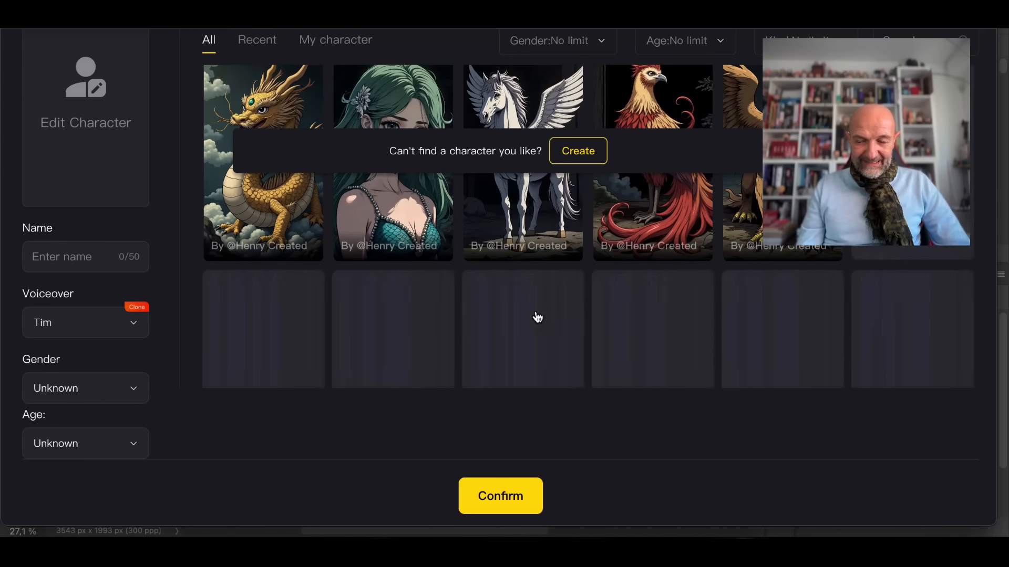
scroll(536, 314, "down", 2)
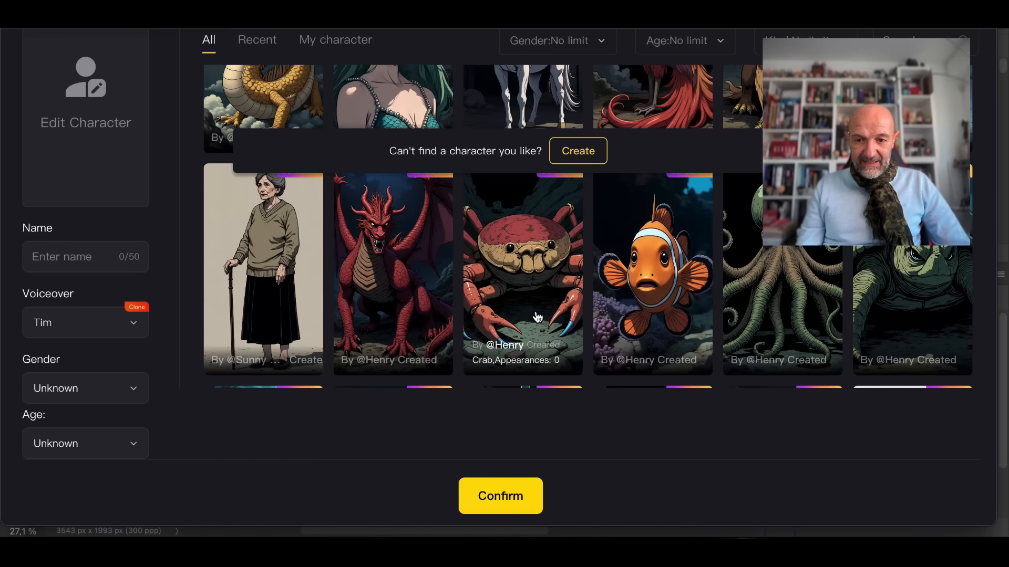
scroll(549, 327, "down", 1)
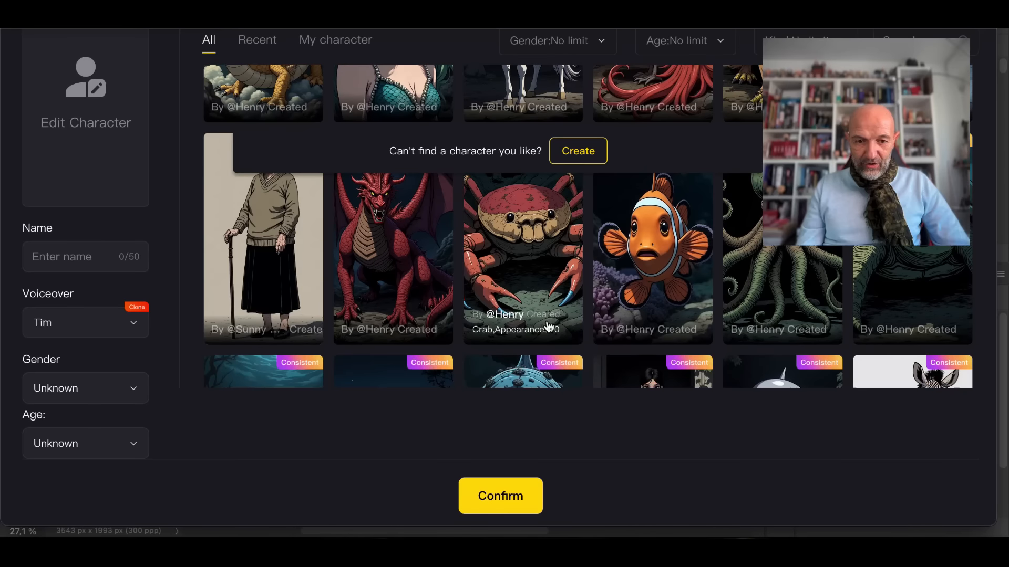
scroll(549, 327, "down", 2)
scroll(549, 327, "down", 1)
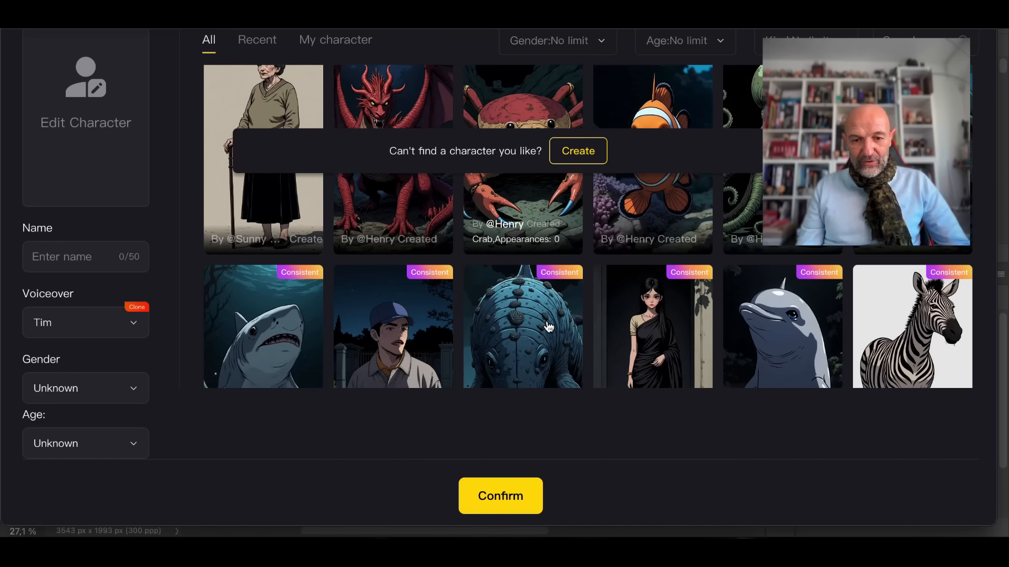
scroll(549, 326, "down", 1)
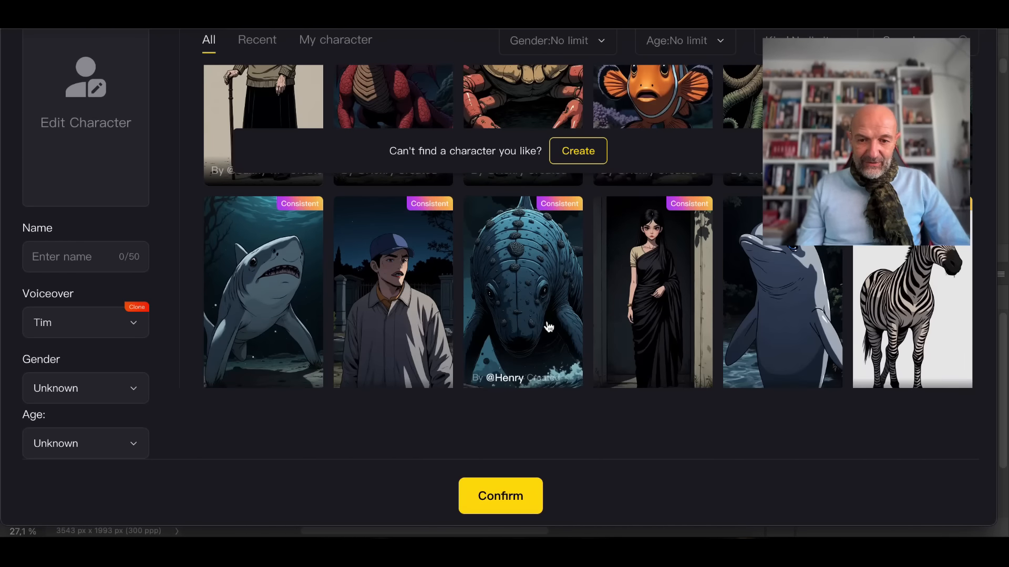
scroll(549, 327, "down", 2)
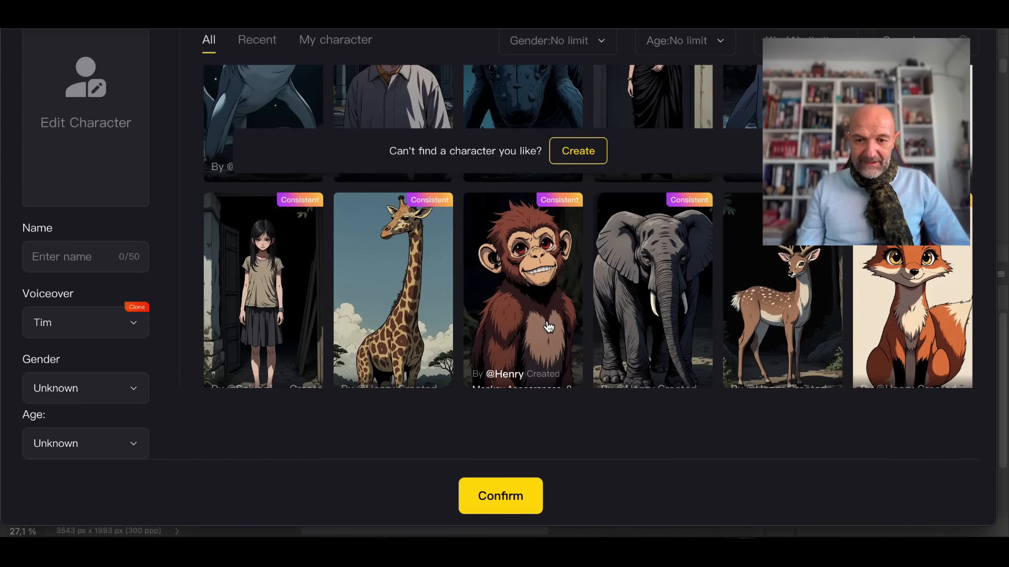
scroll(549, 327, "down", 5)
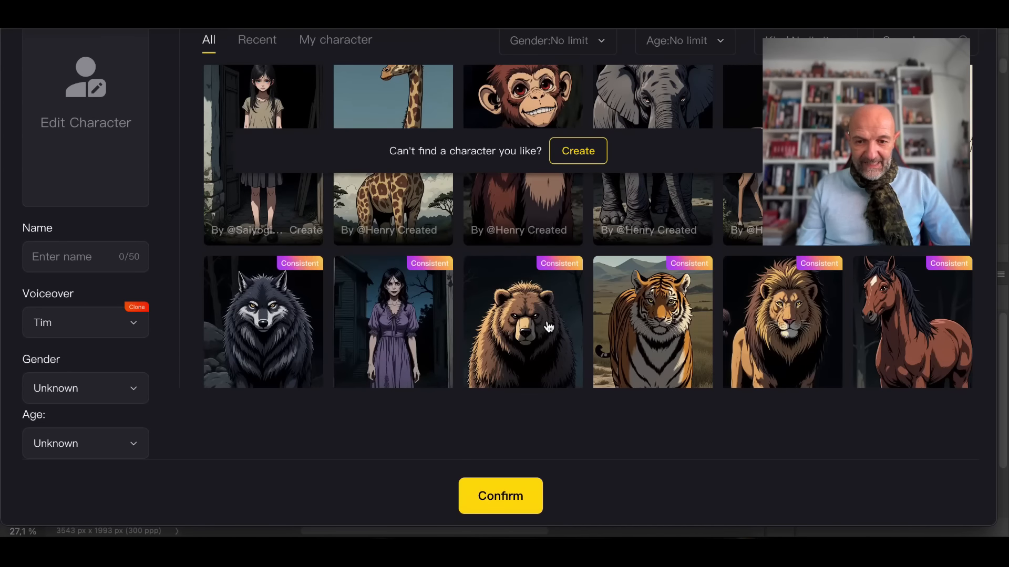
scroll(549, 327, "down", 3)
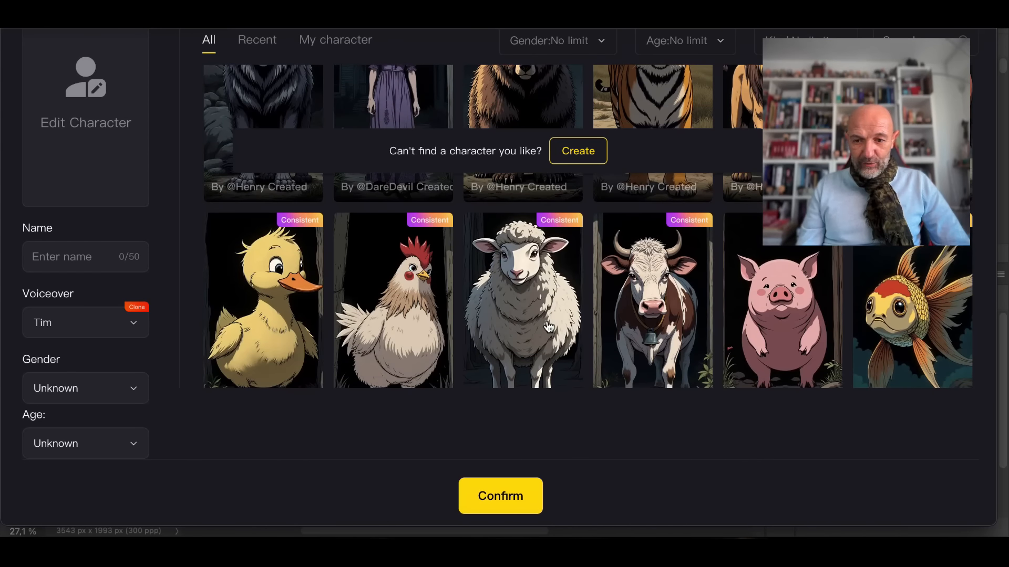
scroll(549, 326, "down", 3)
scroll(549, 327, "down", 1)
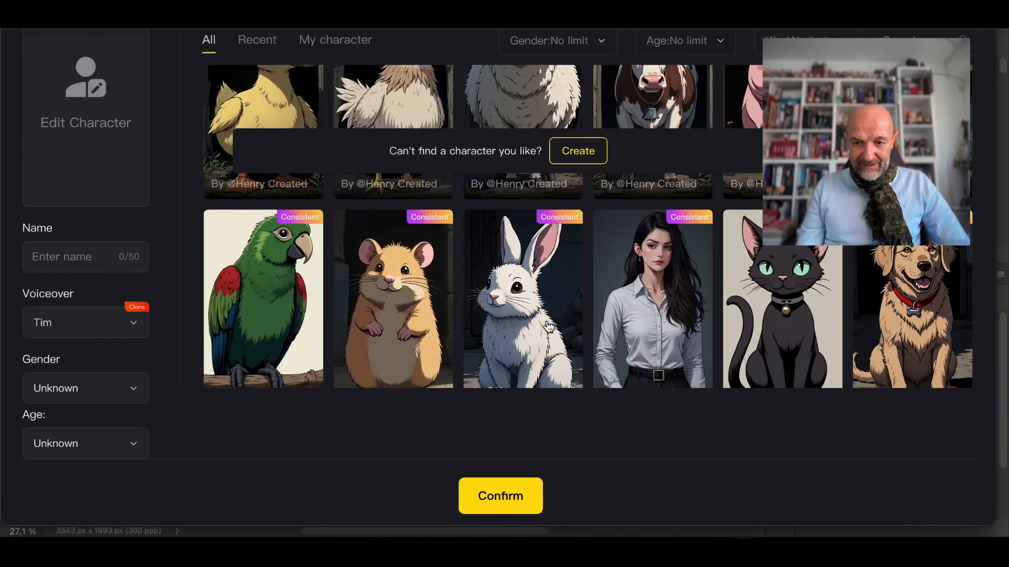
scroll(549, 327, "down", 1)
scroll(794, 314, "up", 1)
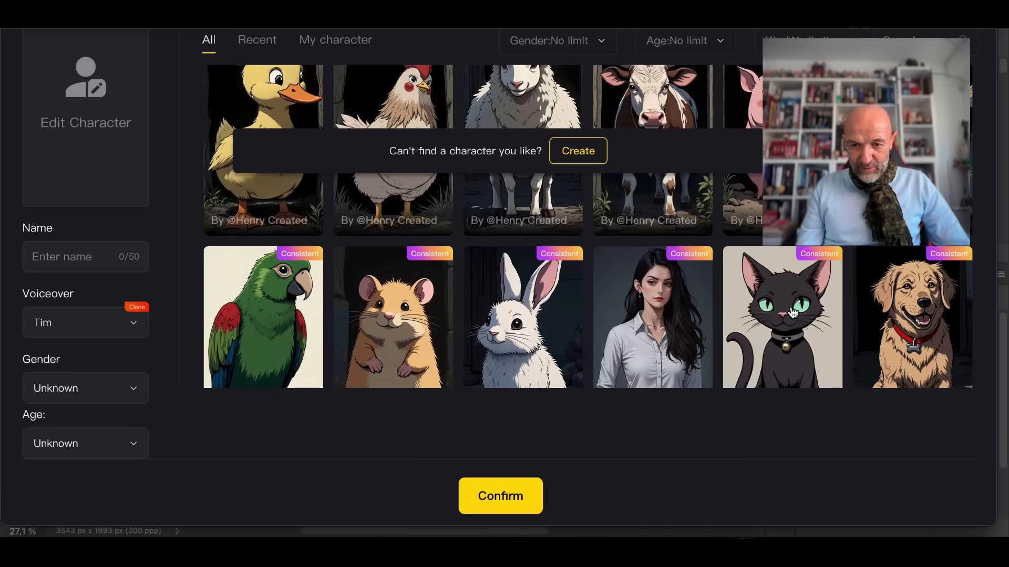
scroll(587, 317, "down", 3)
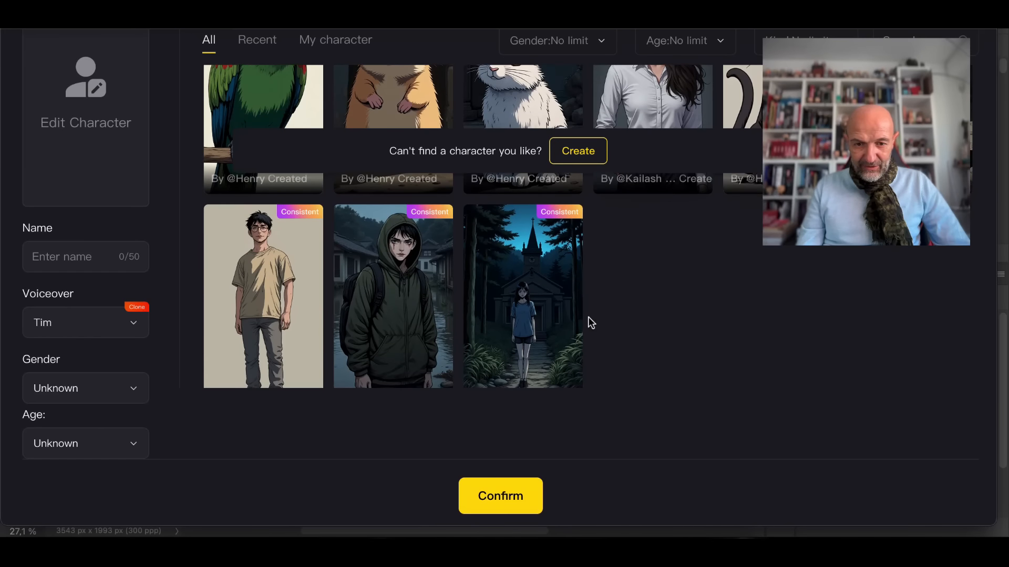
scroll(588, 317, "up", 2)
left_click(788, 302)
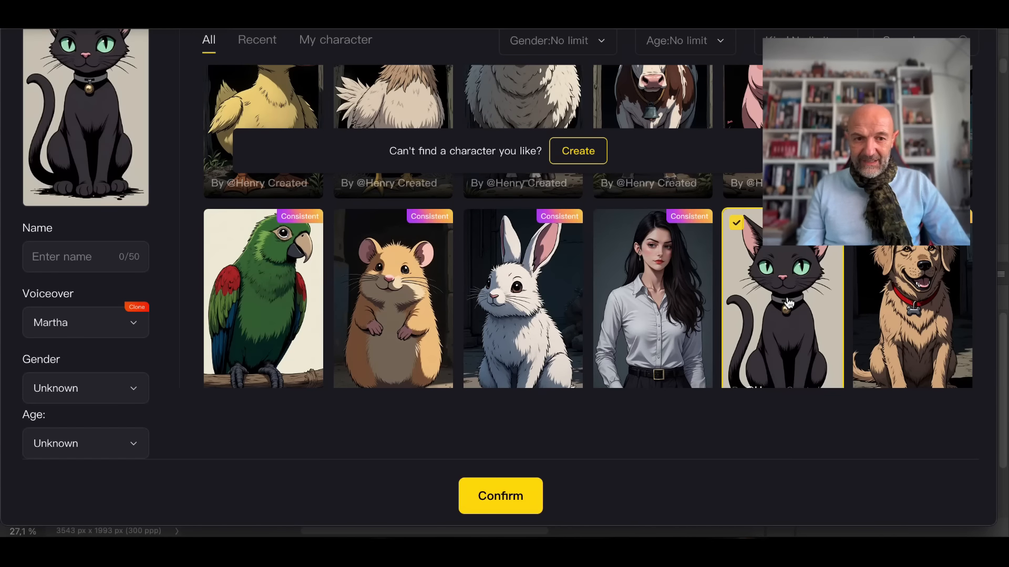
Name the black cat character CAT and save it to the cast.
left_click(512, 496)
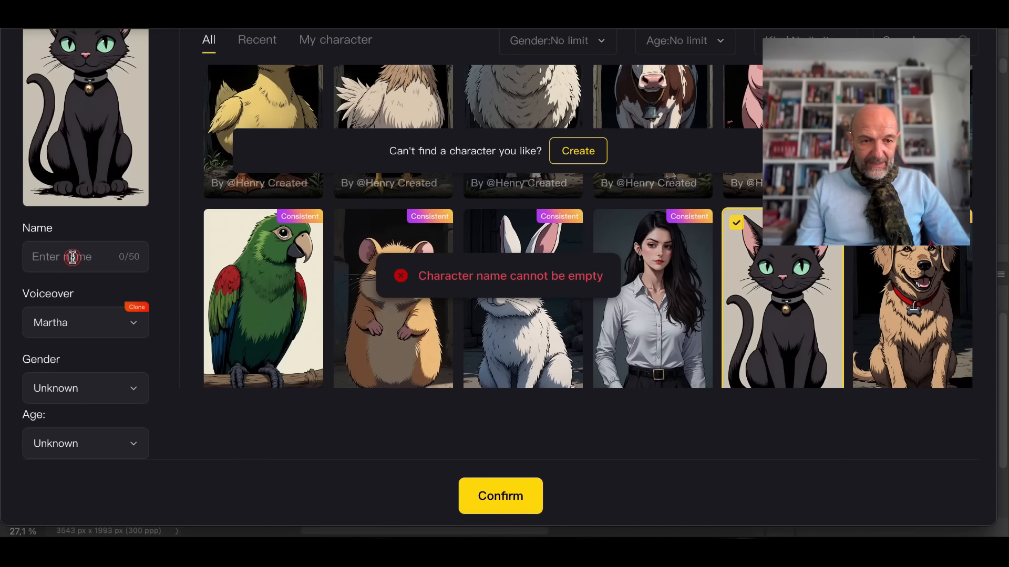
type("CAT")
key("Caps_Lock")
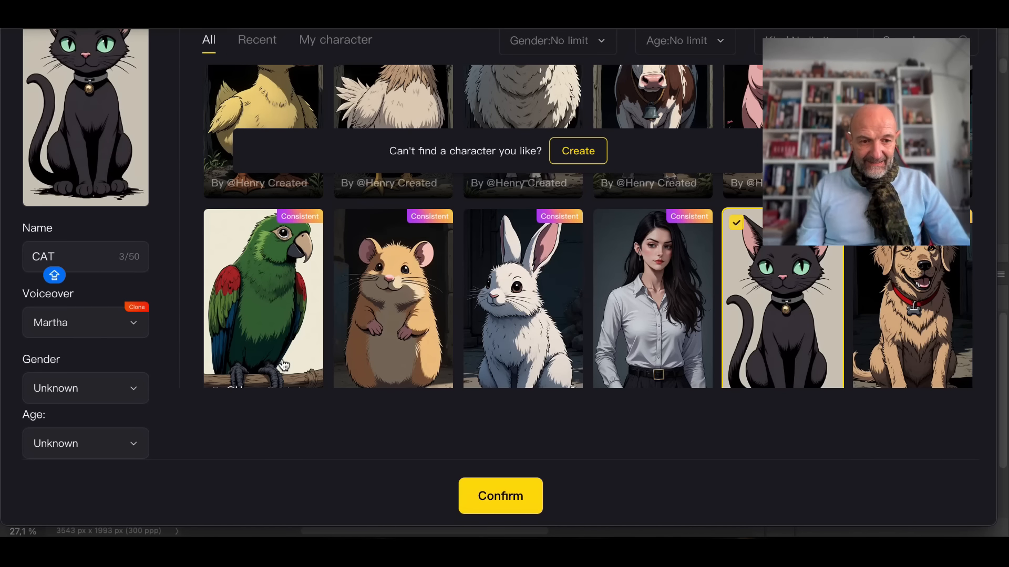
left_click(507, 498)
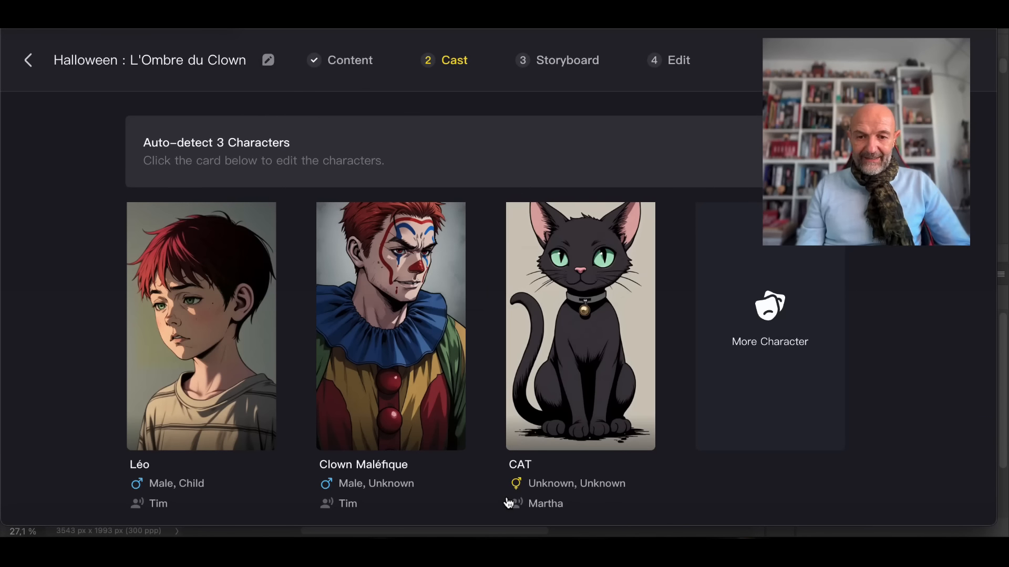
Proceed to the Storyboard stage to generate the shots and check the generation progress through the shot list.
mouse_move(531, 497)
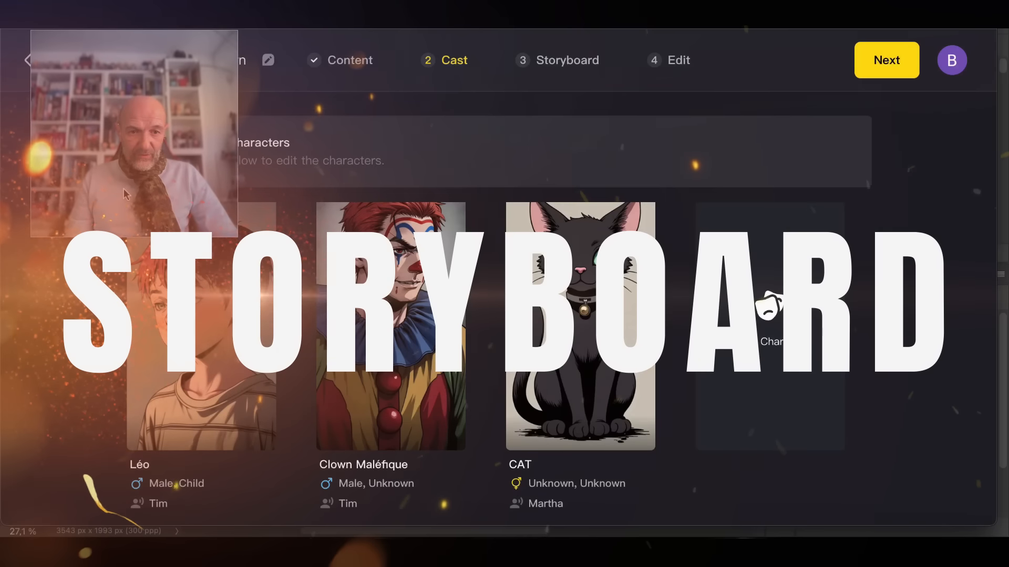
left_click(892, 67)
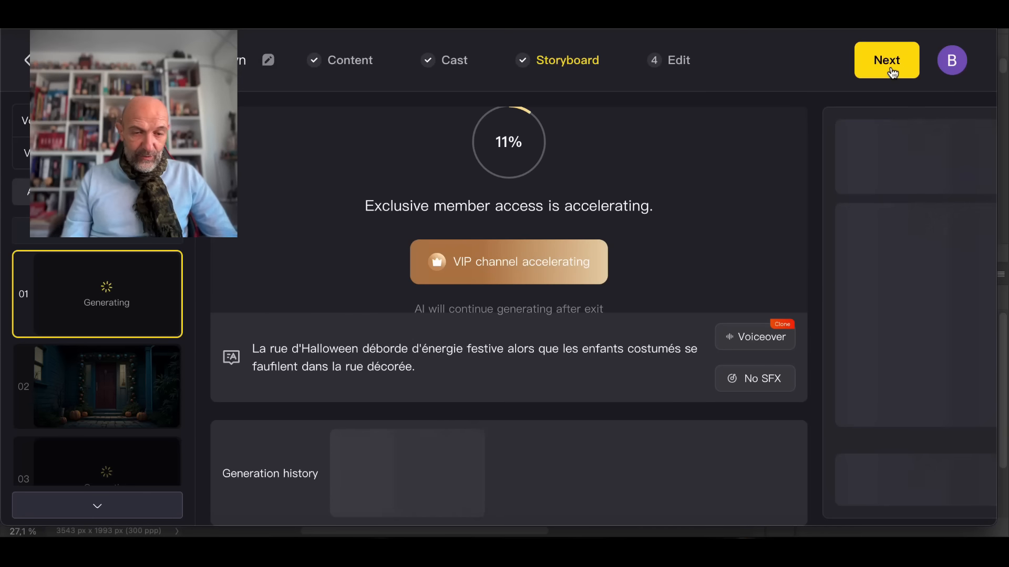
scroll(135, 407, "down", 10)
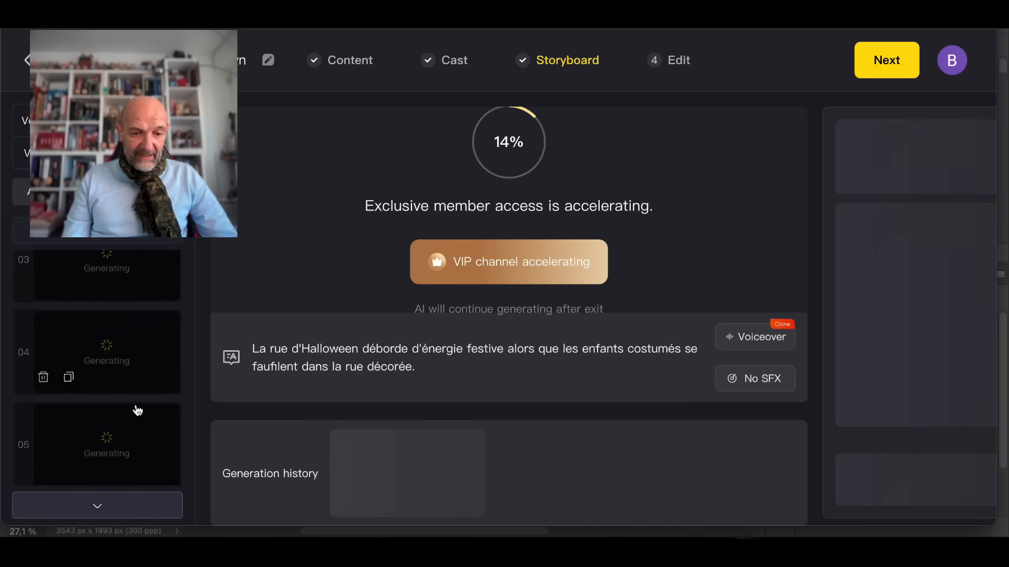
scroll(138, 410, "up", 10)
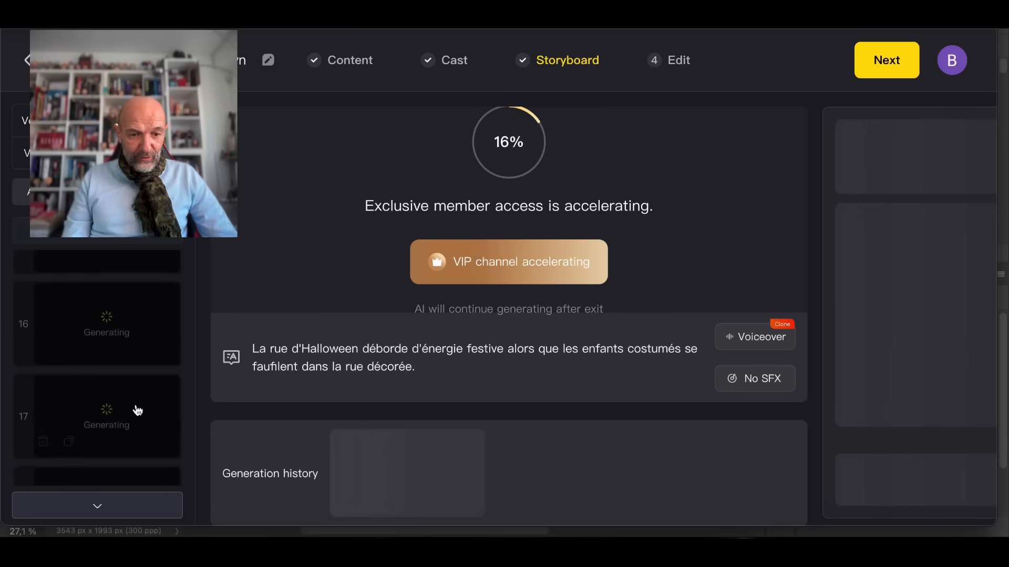
mouse_move(138, 411)
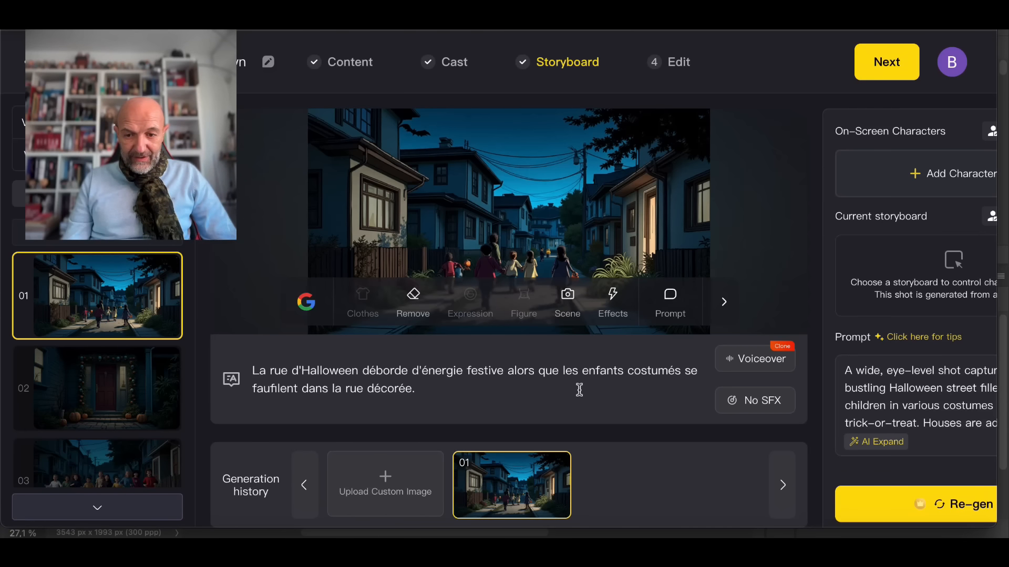
Review storyboard shots 02 to 05, examining each image of the Halloween street with its narration and prompt.
left_click(98, 384)
scroll(96, 409, "down", 1)
left_click(95, 416)
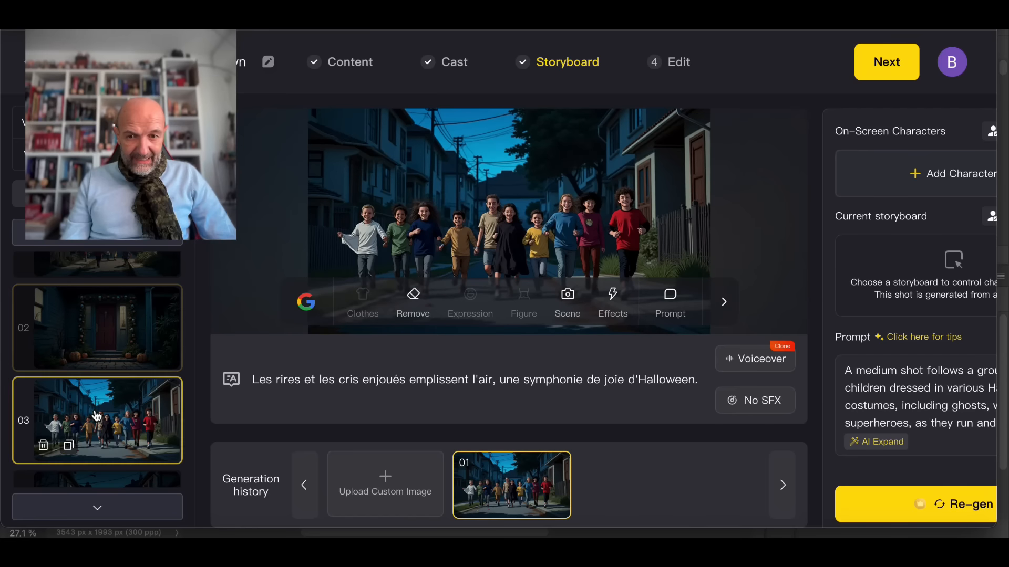
scroll(95, 417, "down", 1)
left_click(95, 425)
scroll(95, 424, "down", 1)
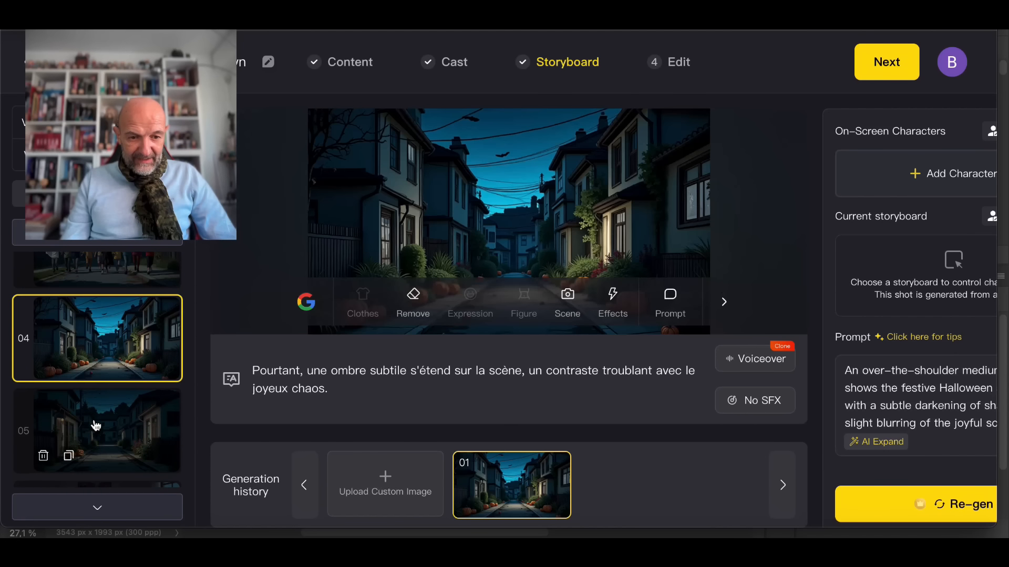
left_click(95, 424)
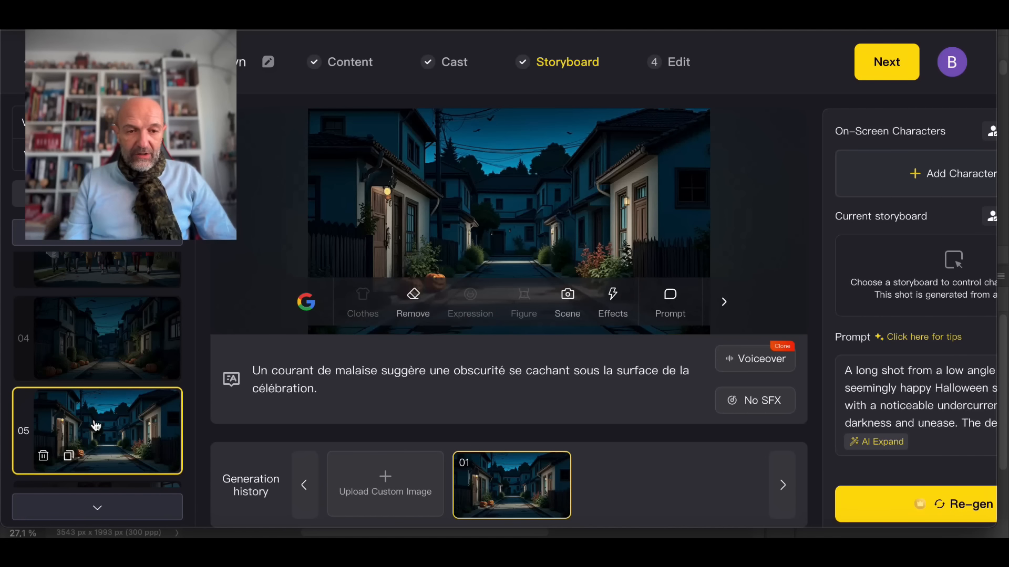
scroll(95, 425, "down", 1)
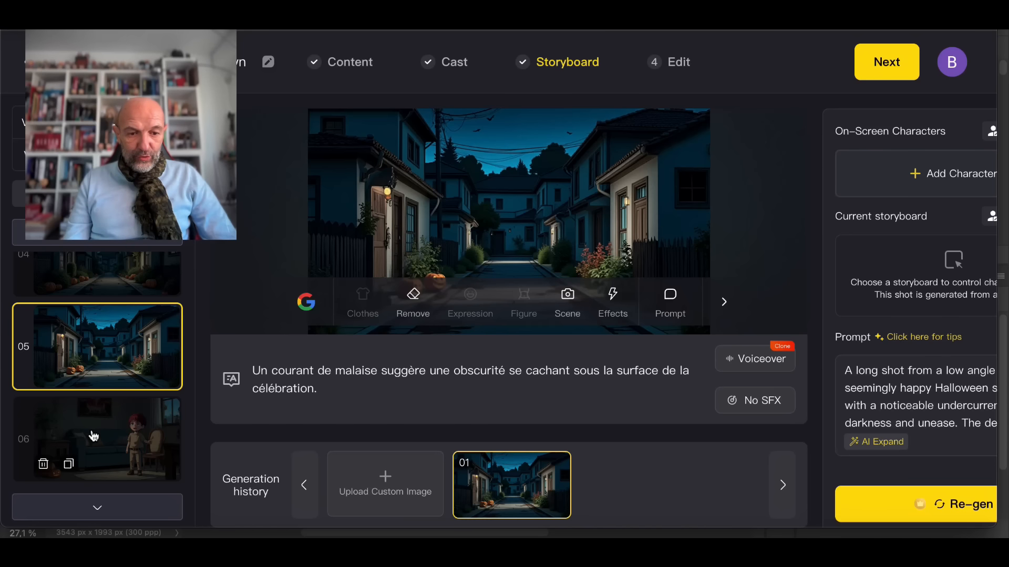
Review storyboard shots 06 to 10 inside the house, checking Léo's appearance, the narration and the prompts.
left_click(93, 436)
scroll(94, 436, "down", 1)
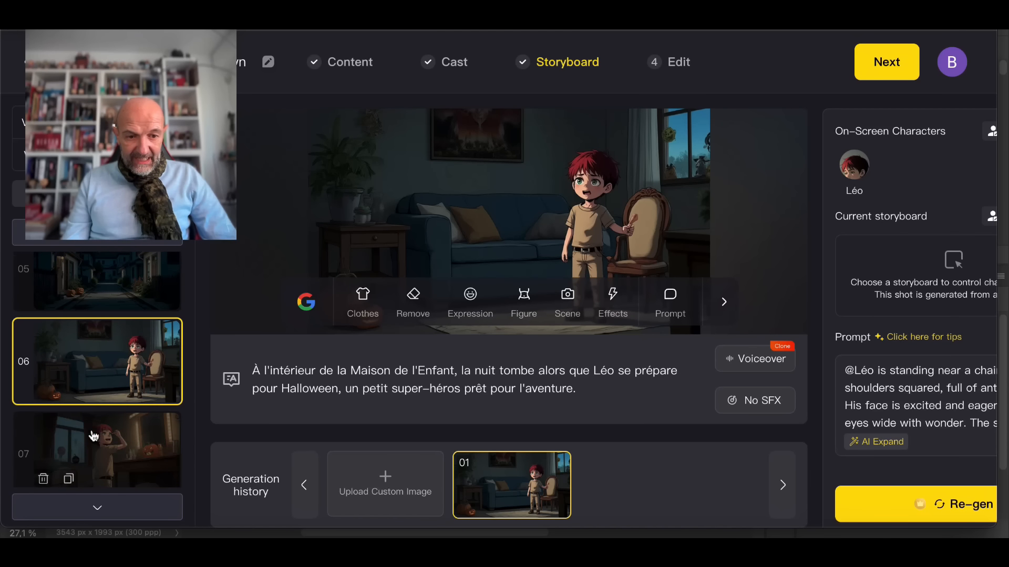
left_click(93, 436)
scroll(94, 436, "down", 1)
left_click(96, 461)
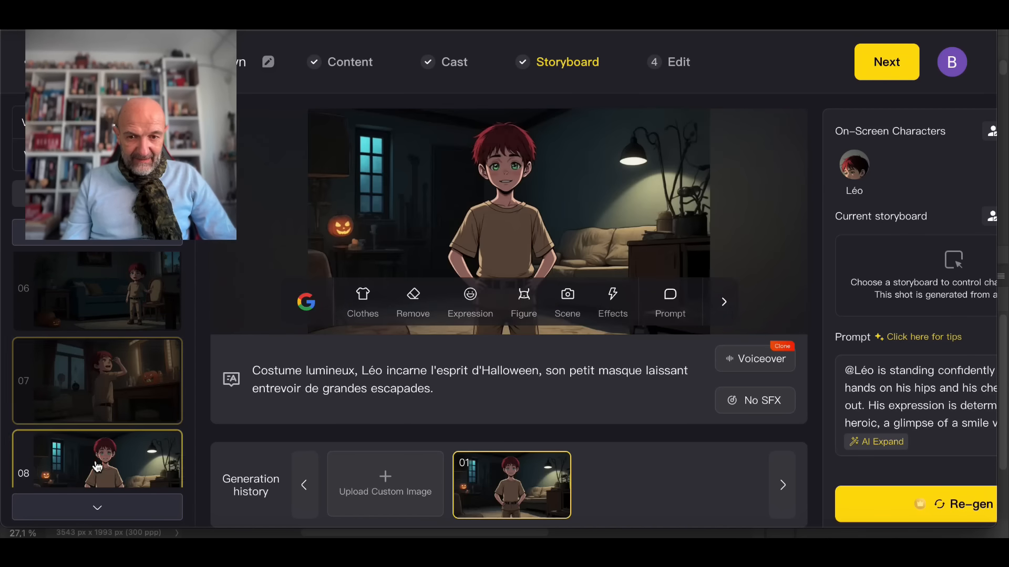
scroll(97, 465, "down", 1)
left_click(107, 446)
scroll(113, 448, "down", 1)
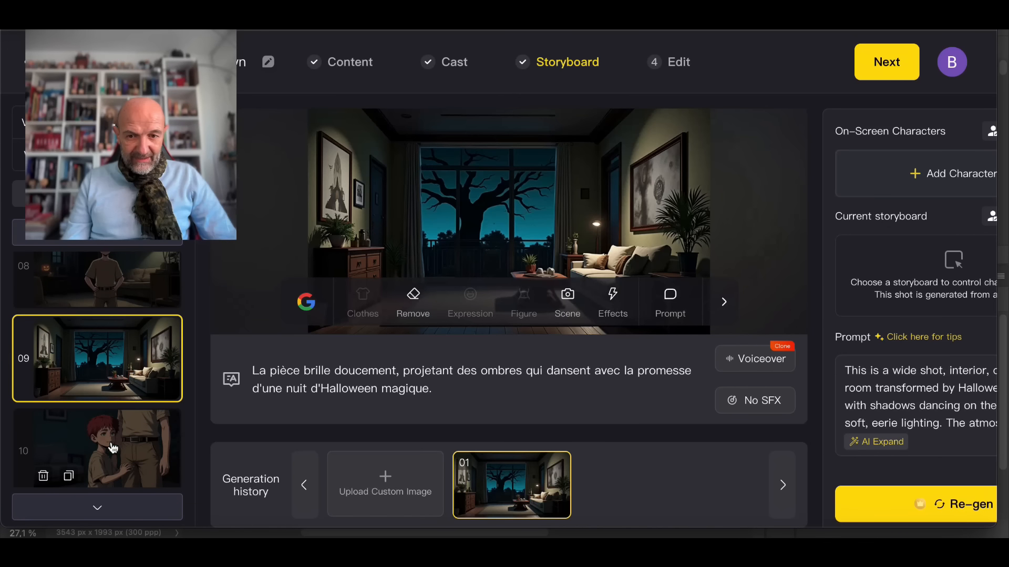
left_click(117, 453)
scroll(117, 452, "down", 1)
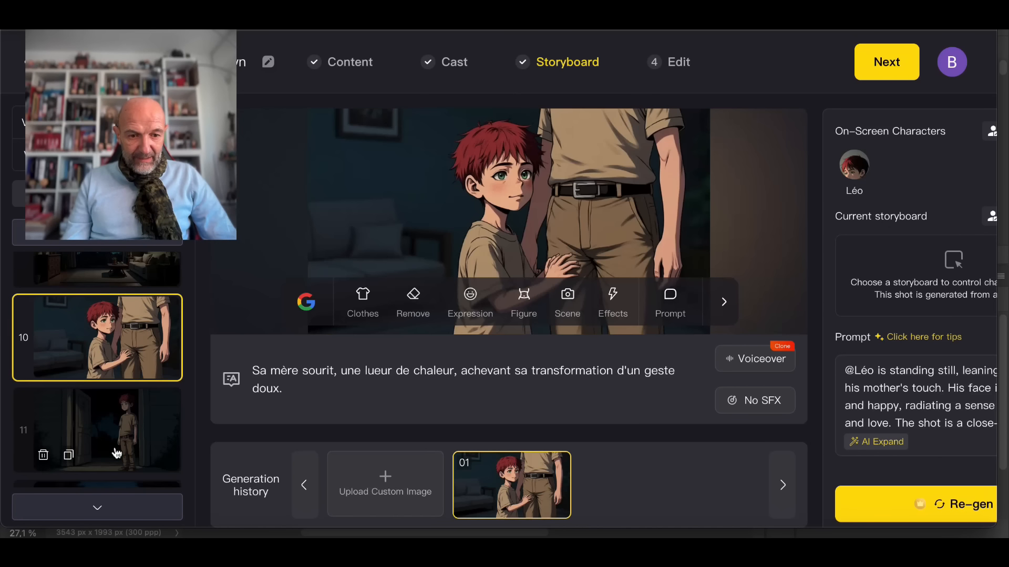
Review storyboard shots 11, 12 and 14, comparing Léo and Clown Maléfique with their narration and prompts.
left_click(116, 453)
scroll(117, 453, "down", 1)
left_click(117, 453)
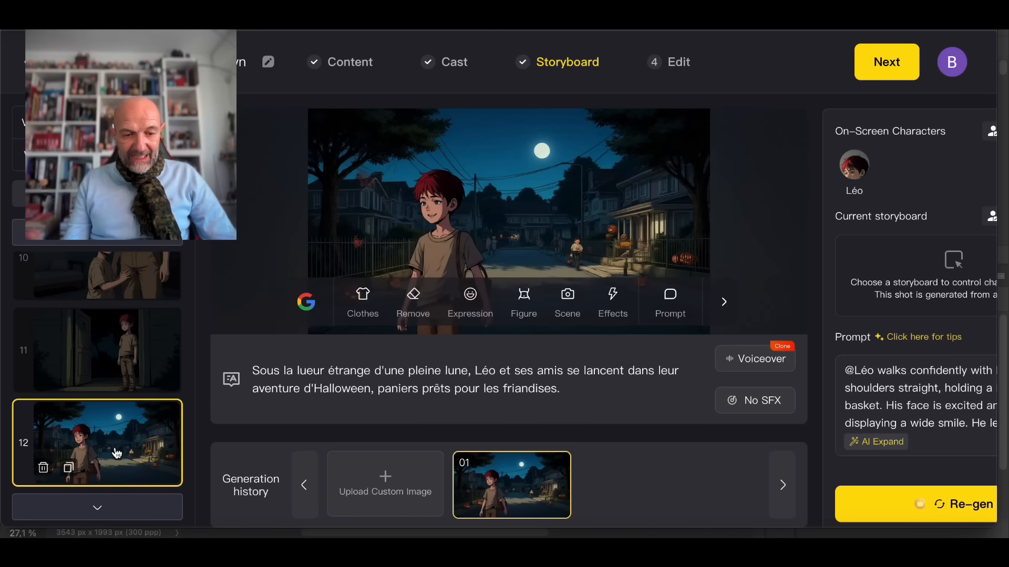
scroll(117, 453, "down", 3)
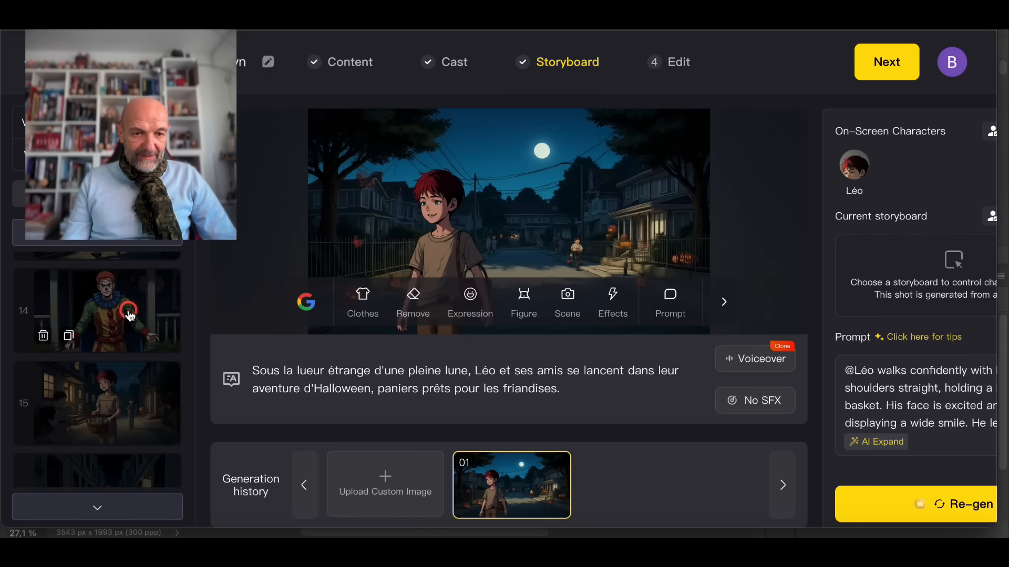
left_click(128, 311)
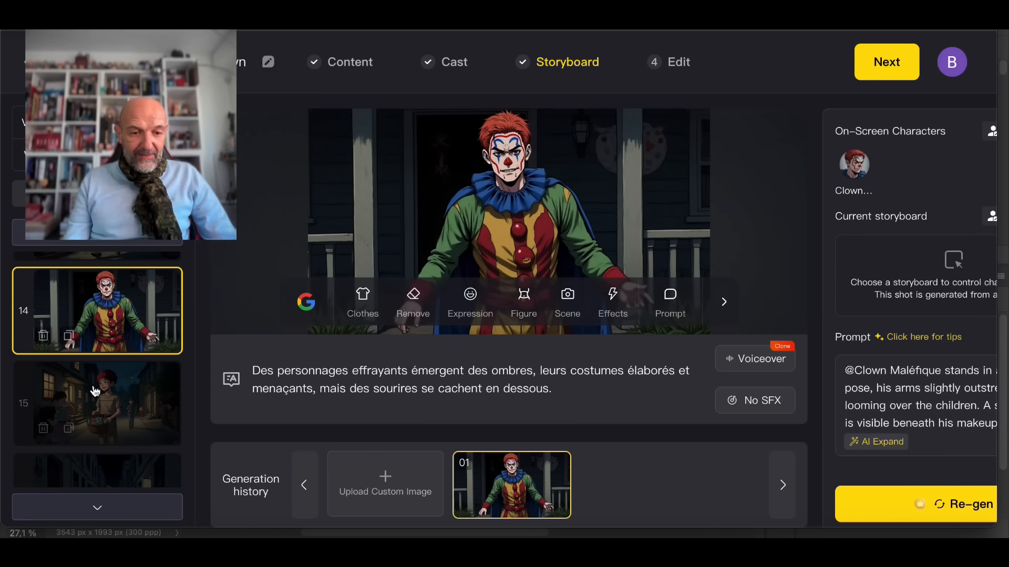
Review storyboard shots 15 to 20, checking each image of Léo and the dark street against its narration and prompt.
left_click(143, 403)
scroll(105, 446, "down", 2)
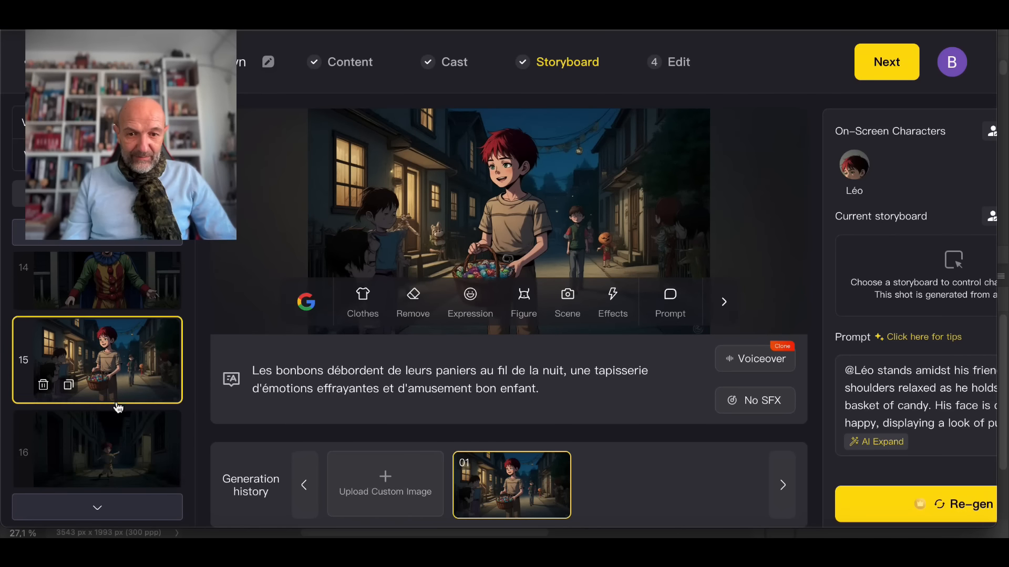
left_click(117, 415)
scroll(116, 439, "down", 2)
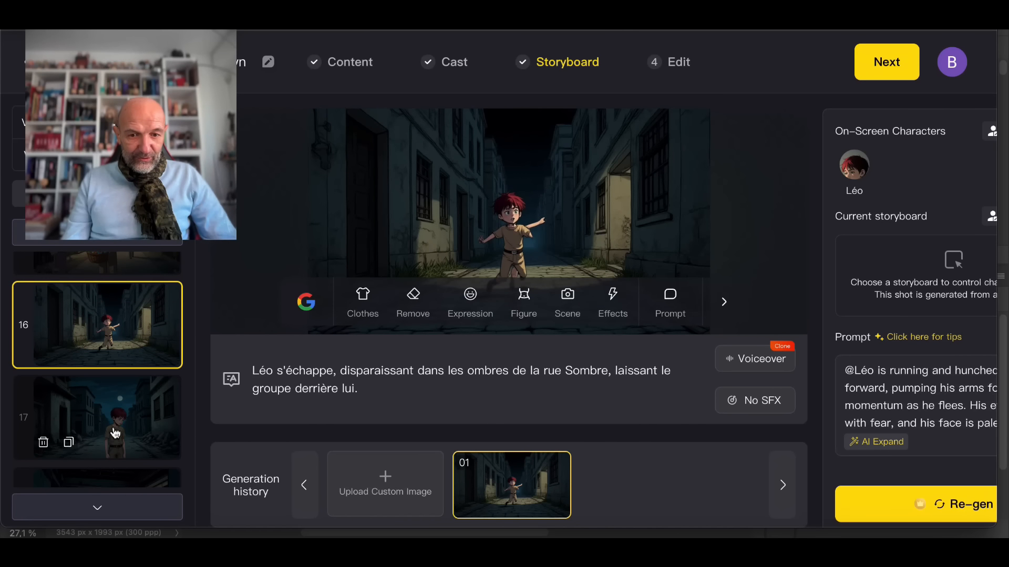
left_click(116, 429)
scroll(116, 430, "down", 2)
left_click(116, 427)
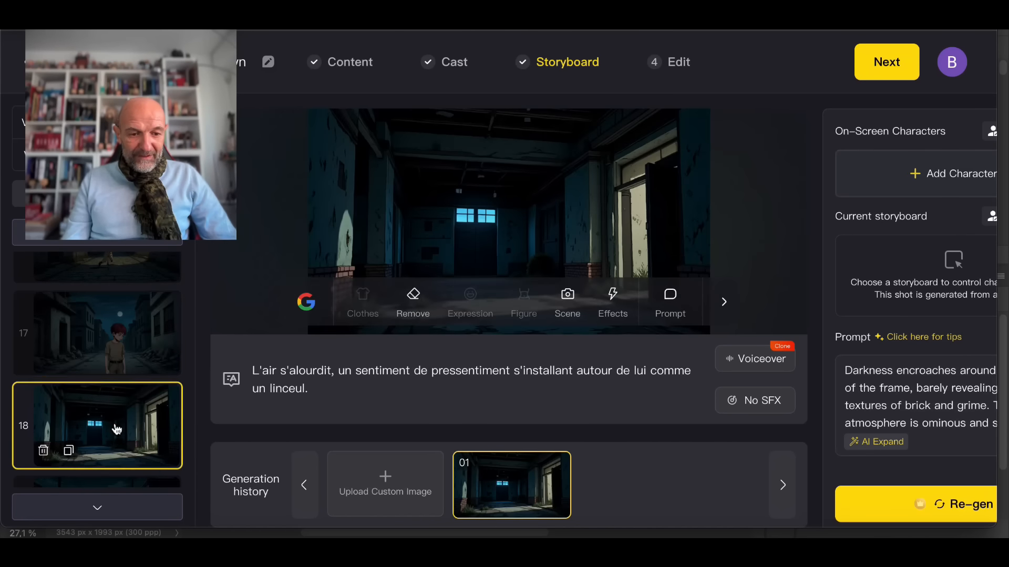
scroll(117, 426, "down", 2)
left_click(119, 418)
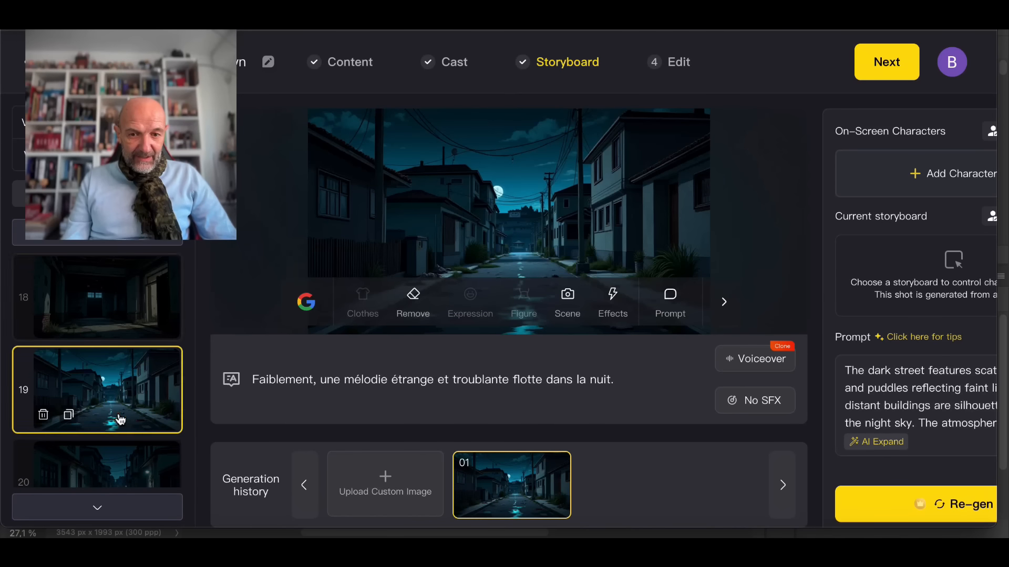
left_click(104, 452)
scroll(105, 455, "down", 2)
scroll(107, 457, "up", 8)
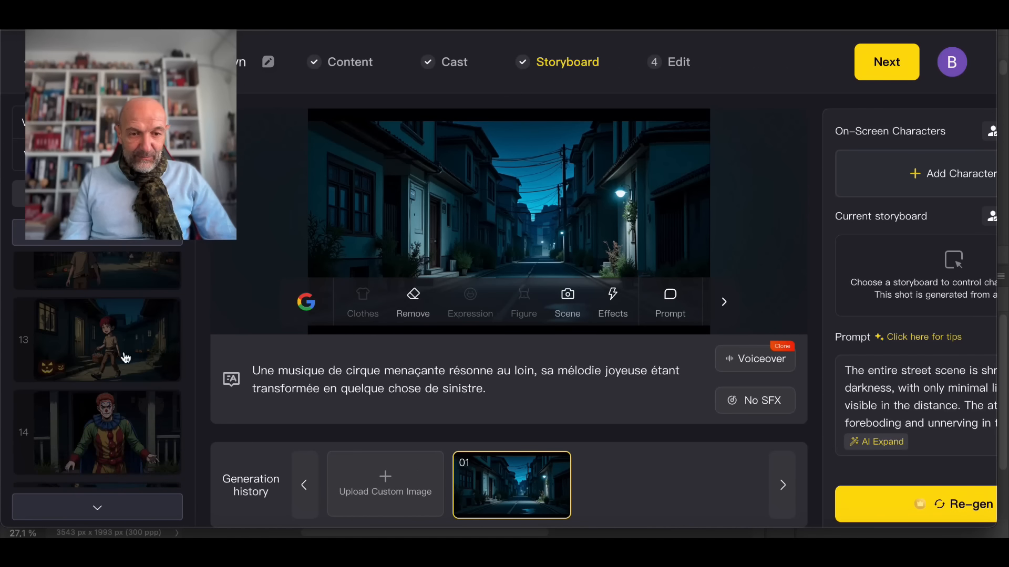
Open the existing project "Le Voleur d'Ombres de Brumepierre" from the saved assets and return to its Storyboard stage.
left_click_drag(130, 185, 881, 192)
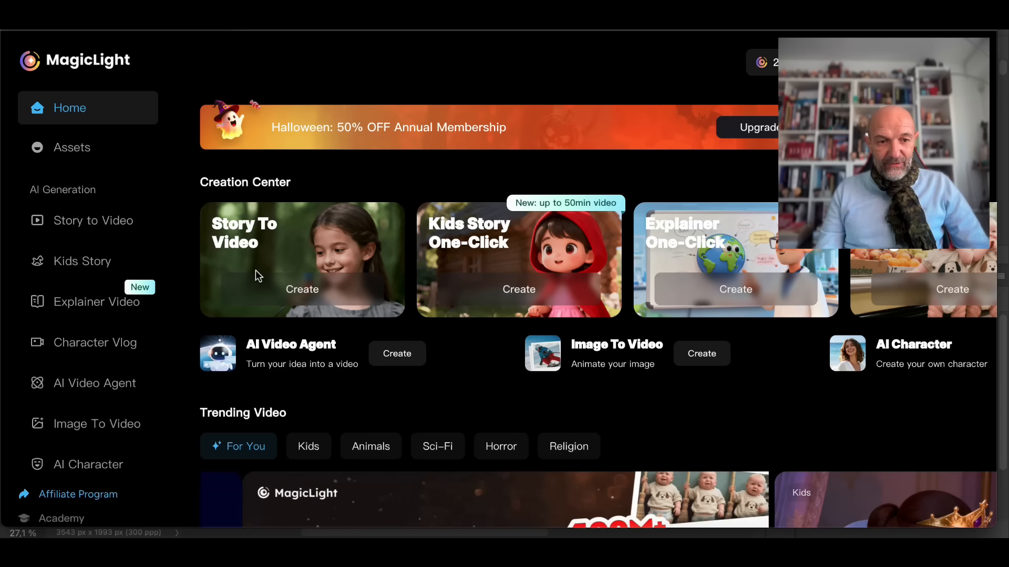
double_click(62, 149)
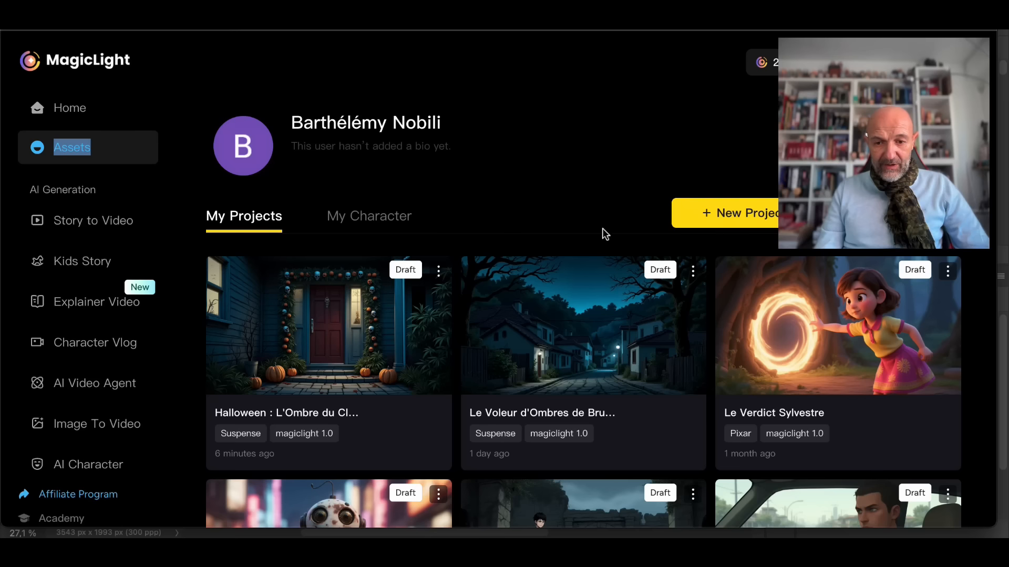
left_click(544, 350)
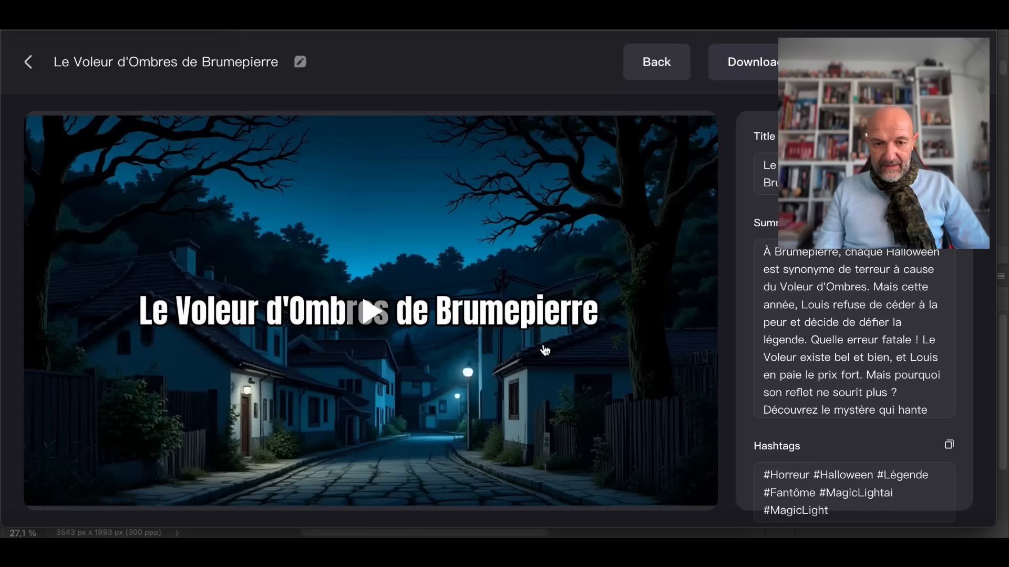
left_click(30, 62)
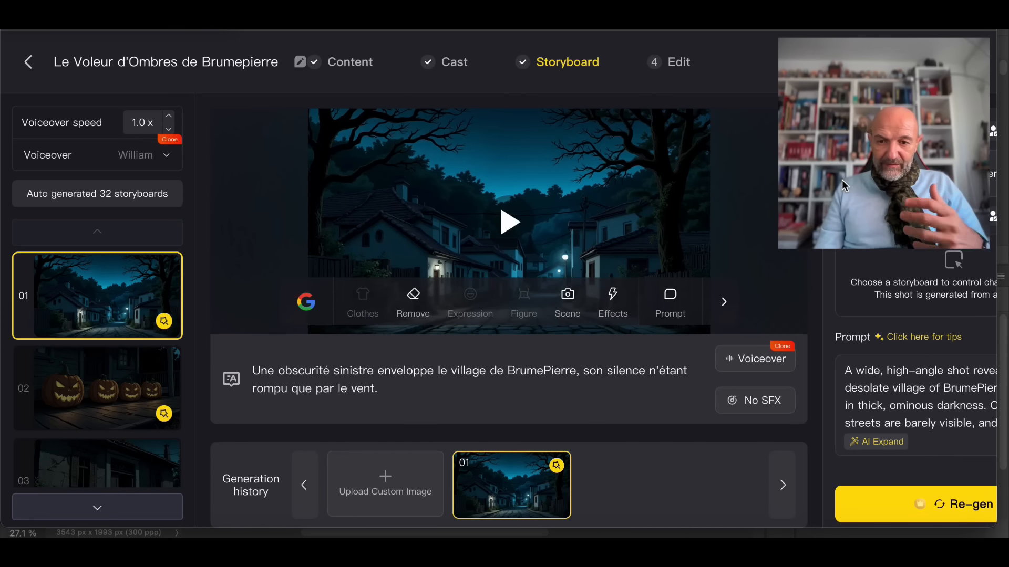
Browse the Brumepierre shot list and view shot 11 of Louis at the window and shot 12 of him in bed.
mouse_move(113, 283)
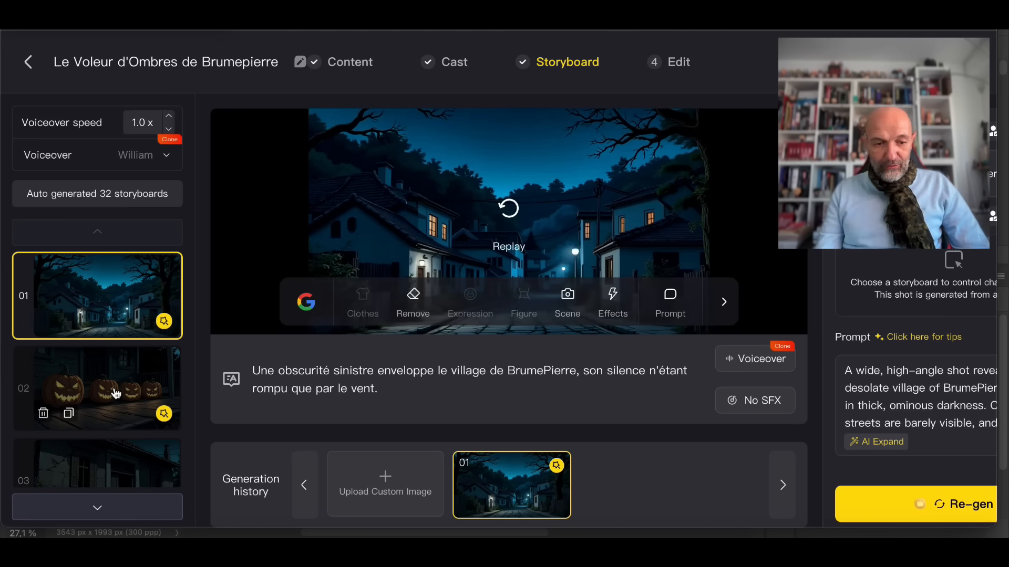
scroll(116, 394, "down", 2)
scroll(116, 393, "down", 4)
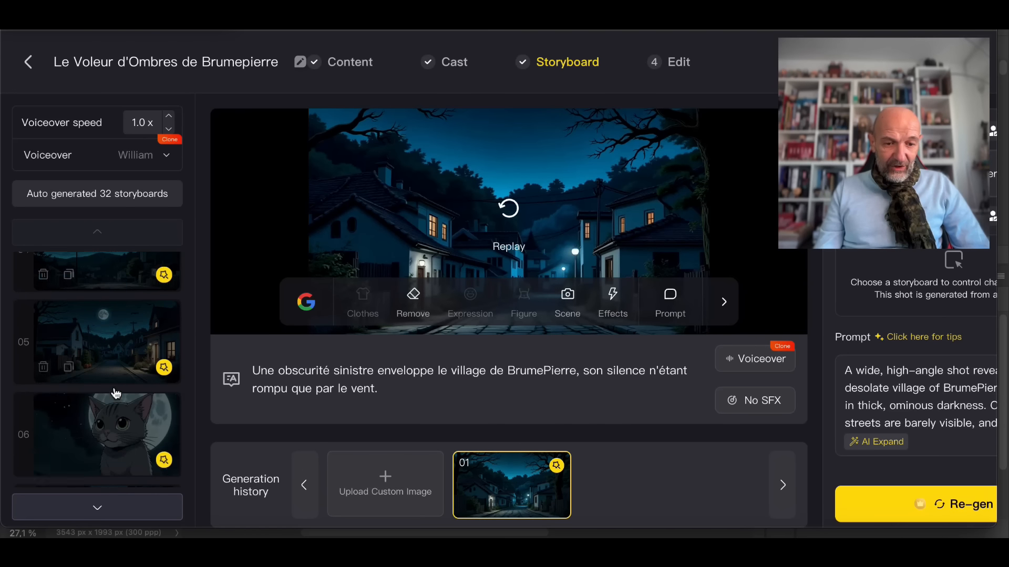
scroll(116, 393, "down", 4)
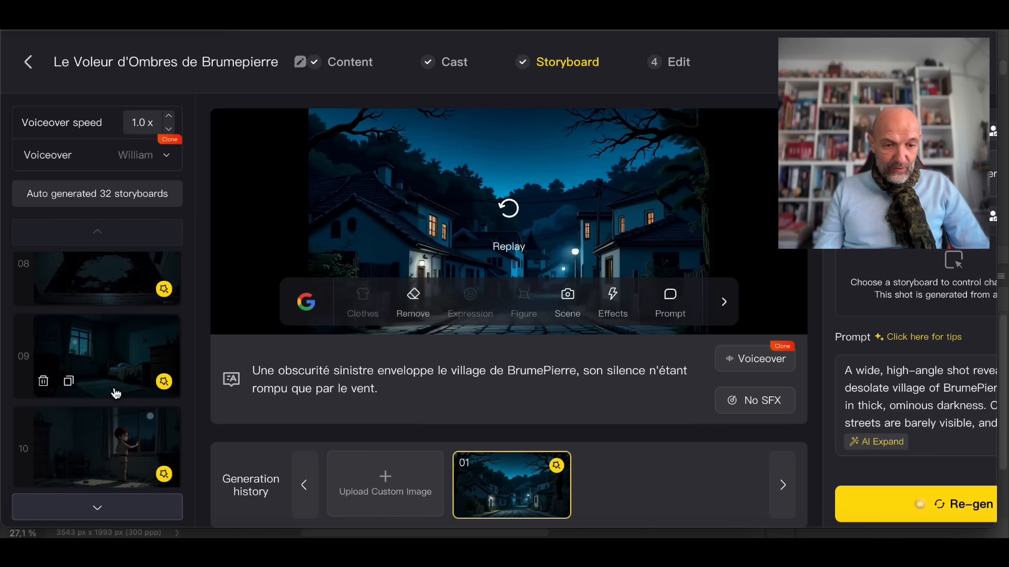
left_click(108, 359)
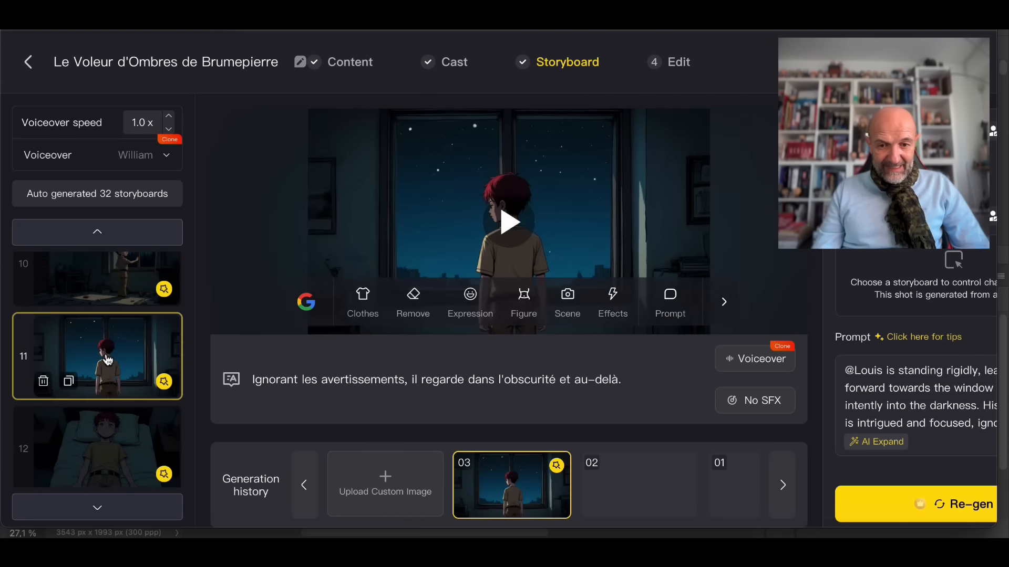
left_click(82, 435)
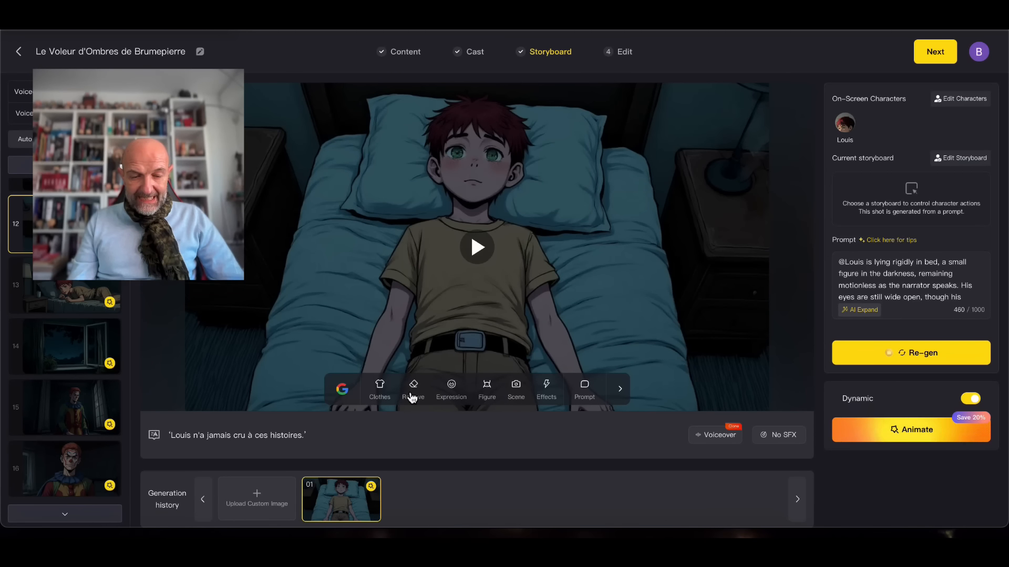
Look through the facial expressions offered for Louis in shot 12, from Laughing to Crying.
left_click(451, 388)
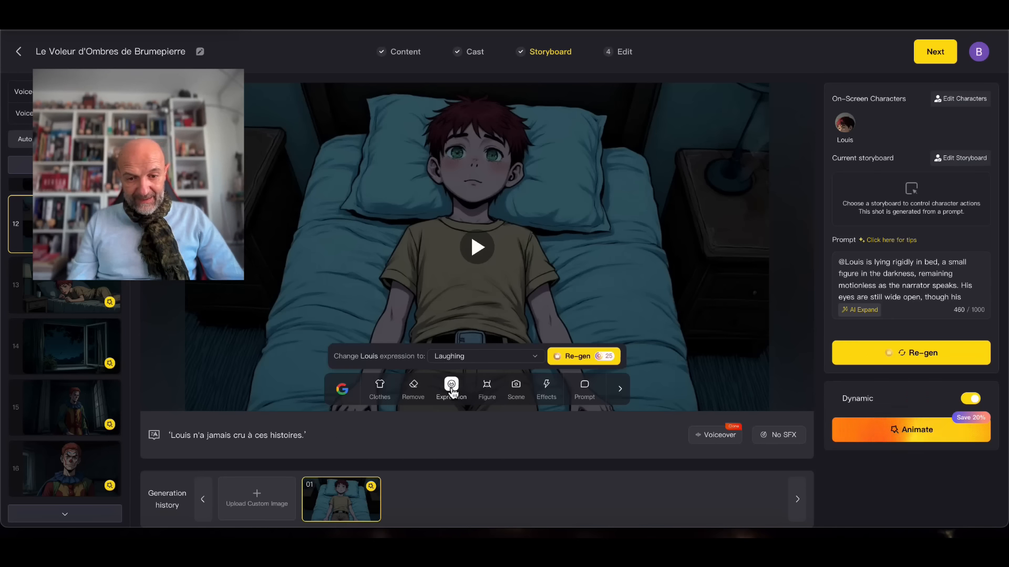
left_click(536, 359)
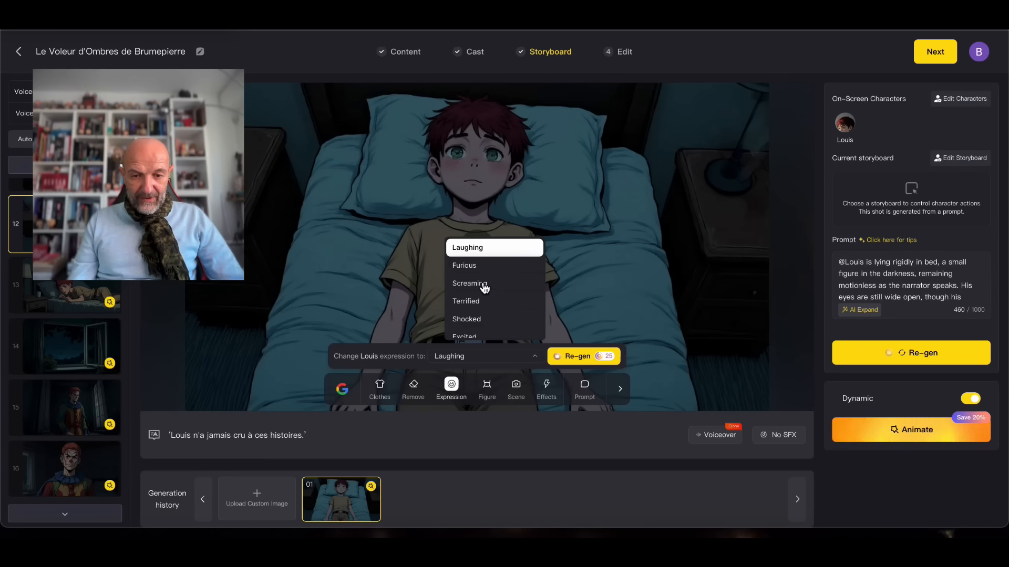
scroll(487, 323, "down", 2)
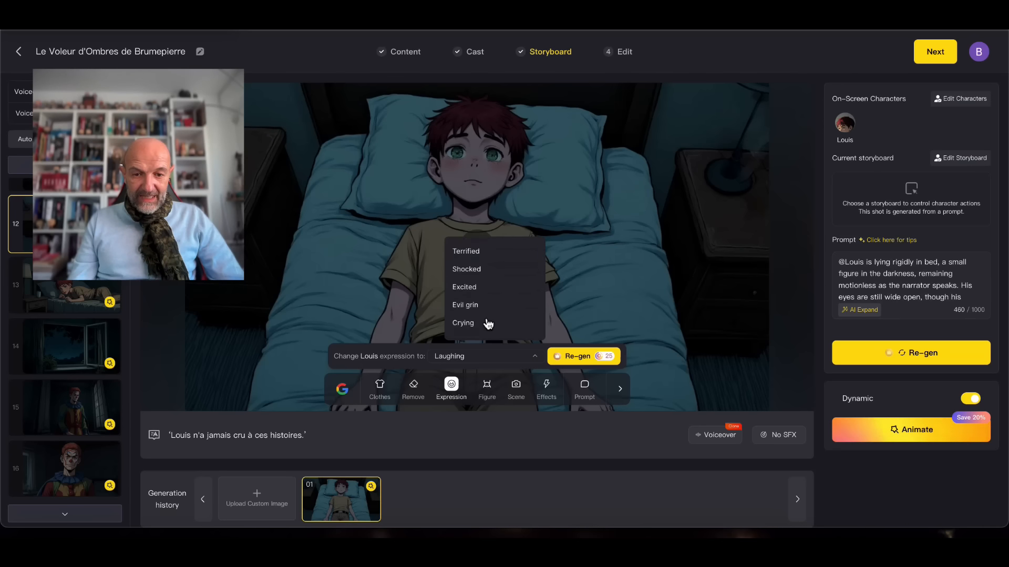
scroll(488, 323, "up", 3)
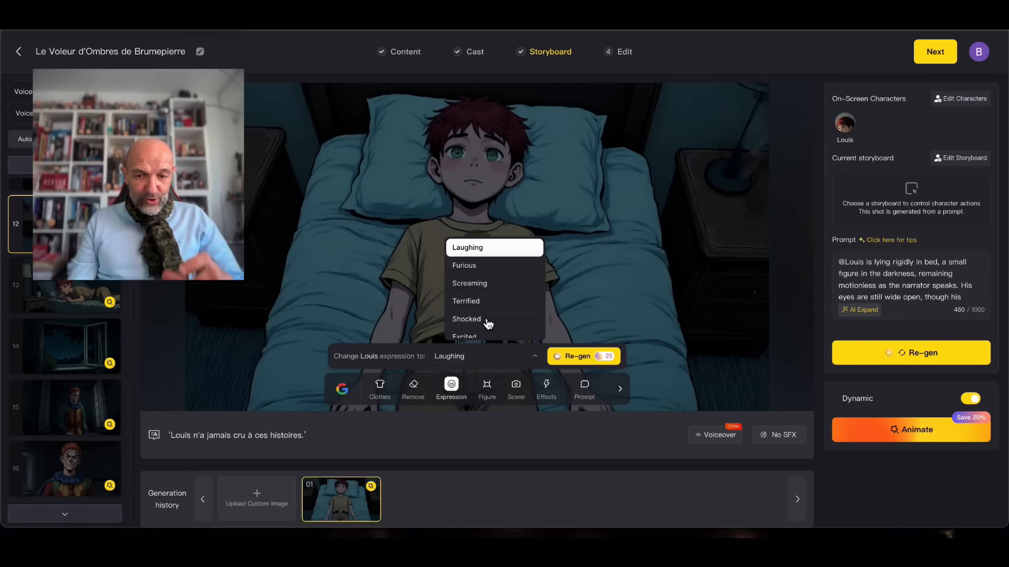
Check the body figure options offered for Louis in shot 12, such as Slim, Muscular and Curvy.
left_click(485, 391)
left_click(485, 391)
left_click(486, 392)
left_click(535, 357)
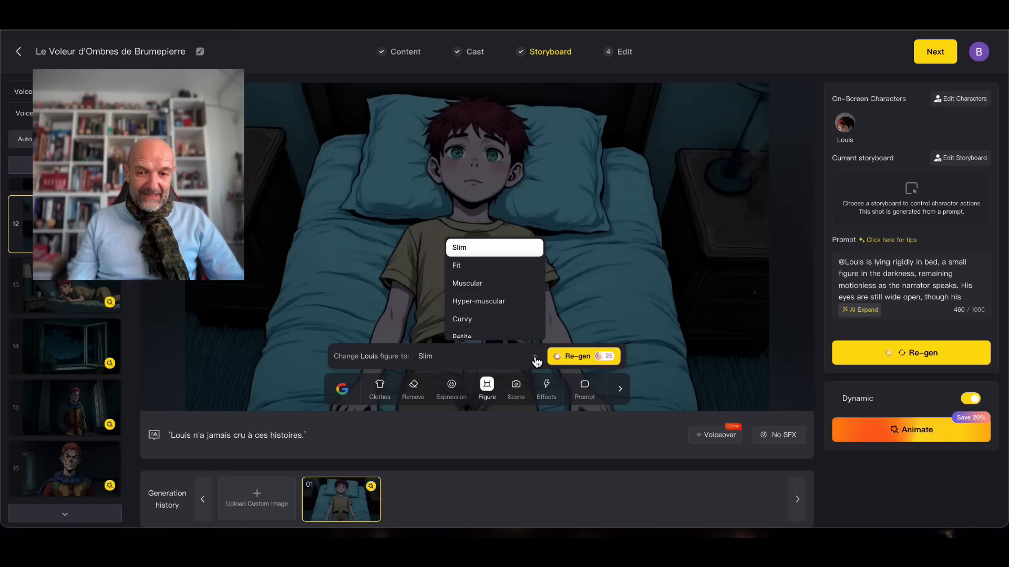
left_click(536, 359)
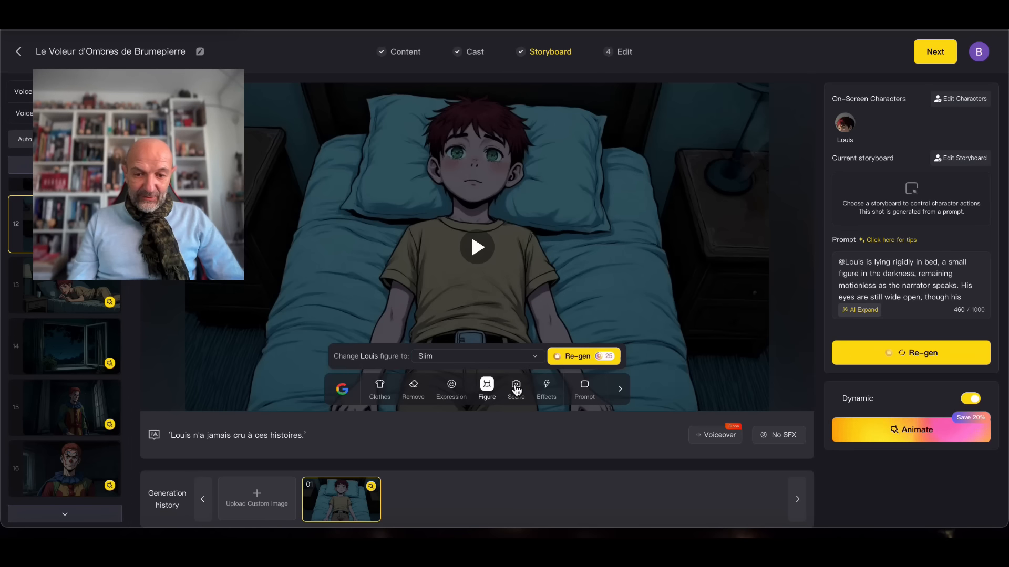
Look through the visual effects offered for shot 12, from Lightning to Fireworks, and inspect the clothes-change option for Louis.
left_click(546, 387)
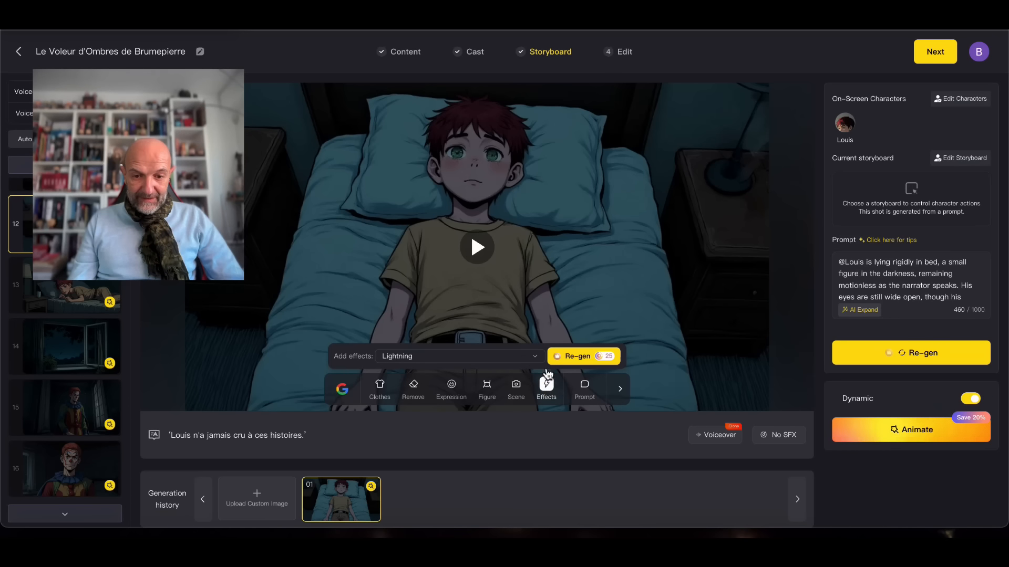
left_click(537, 358)
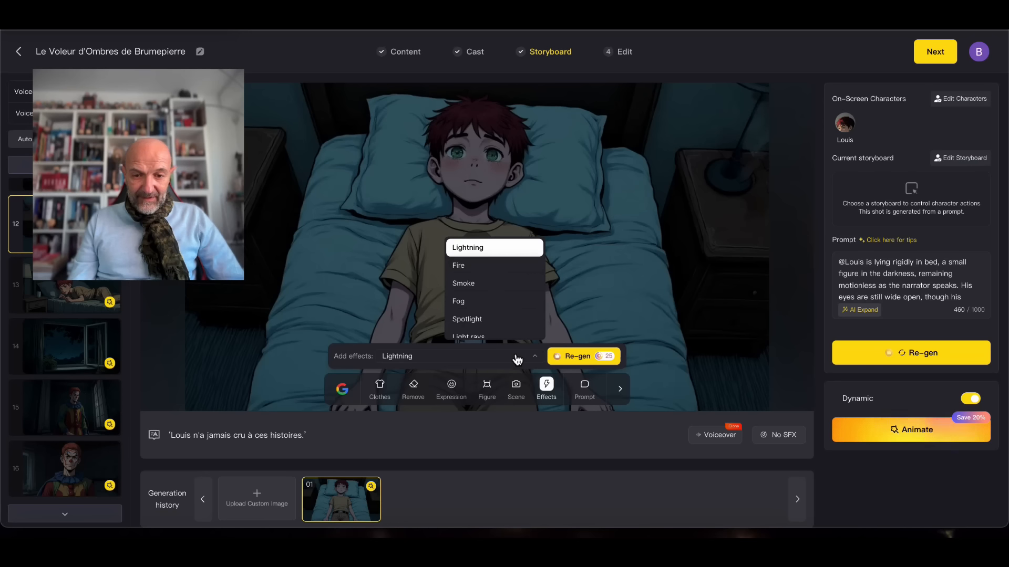
scroll(495, 294, "down", 2)
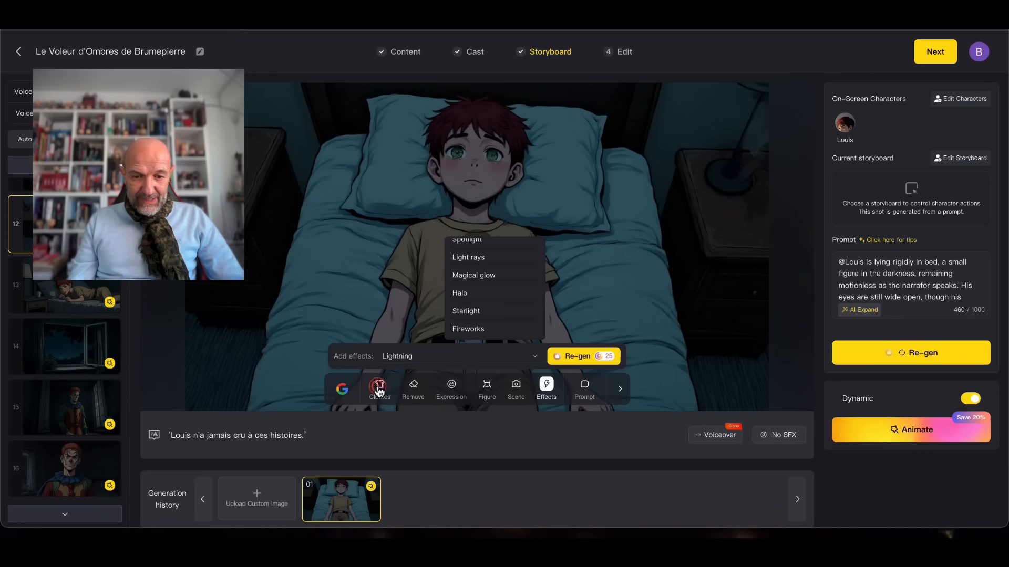
left_click(383, 387)
left_click(477, 358)
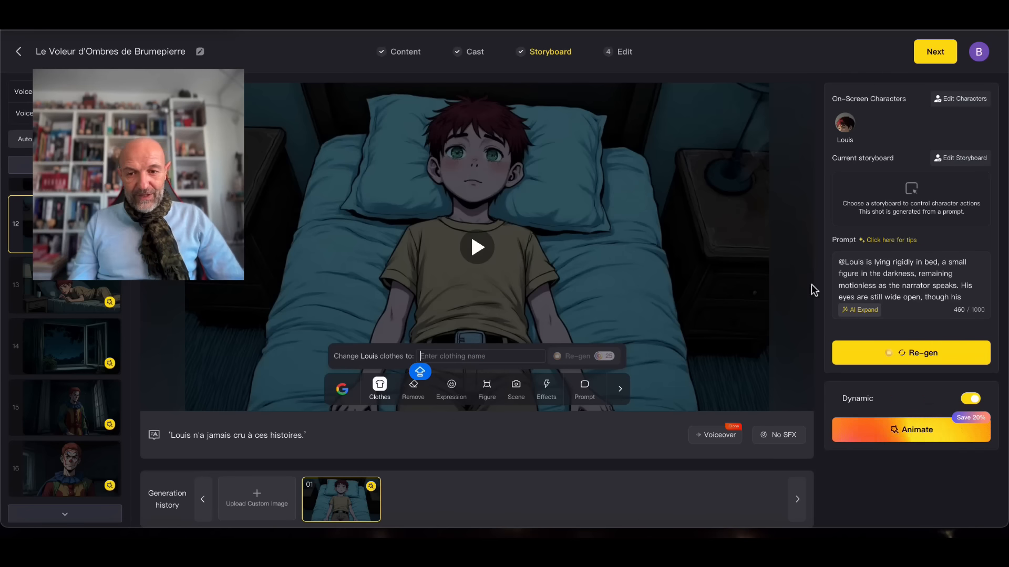
left_click(794, 305)
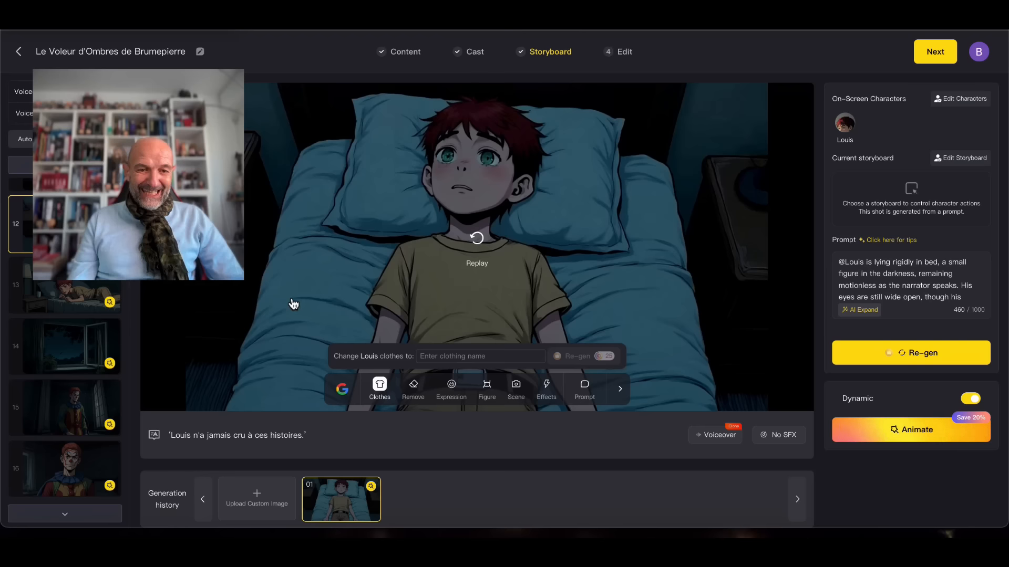
Regenerate shot 19 with Louis's clothes change set to "ENLEVER TRAIT NOIR SUR TEE SHIRT".
scroll(68, 415, "down", 5)
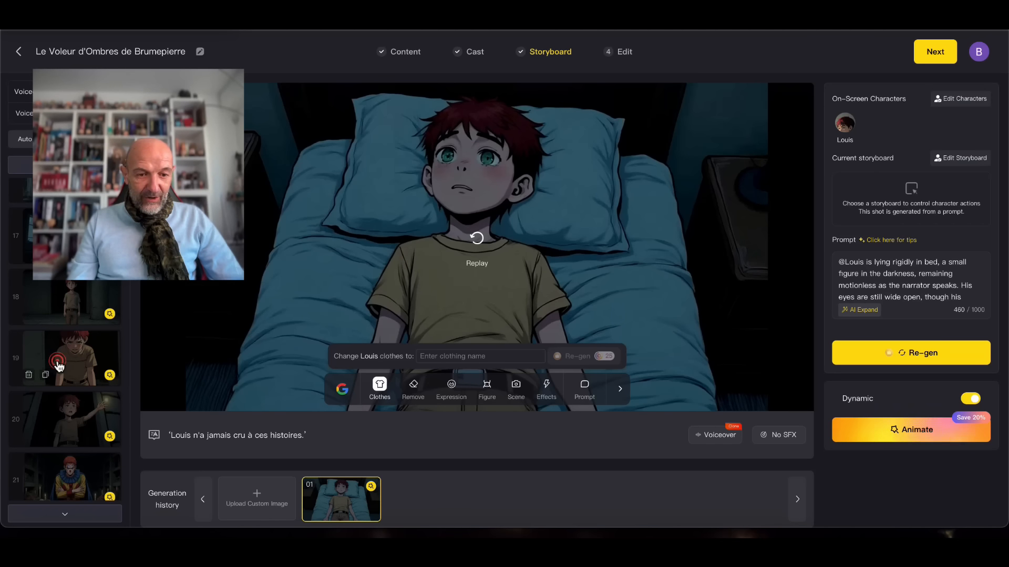
left_click(58, 357)
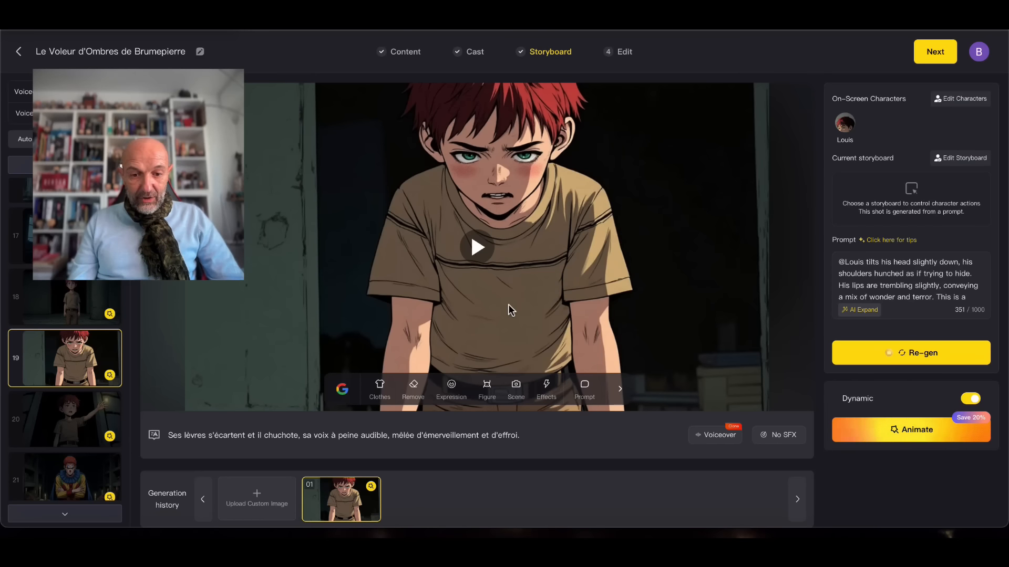
left_click(380, 391)
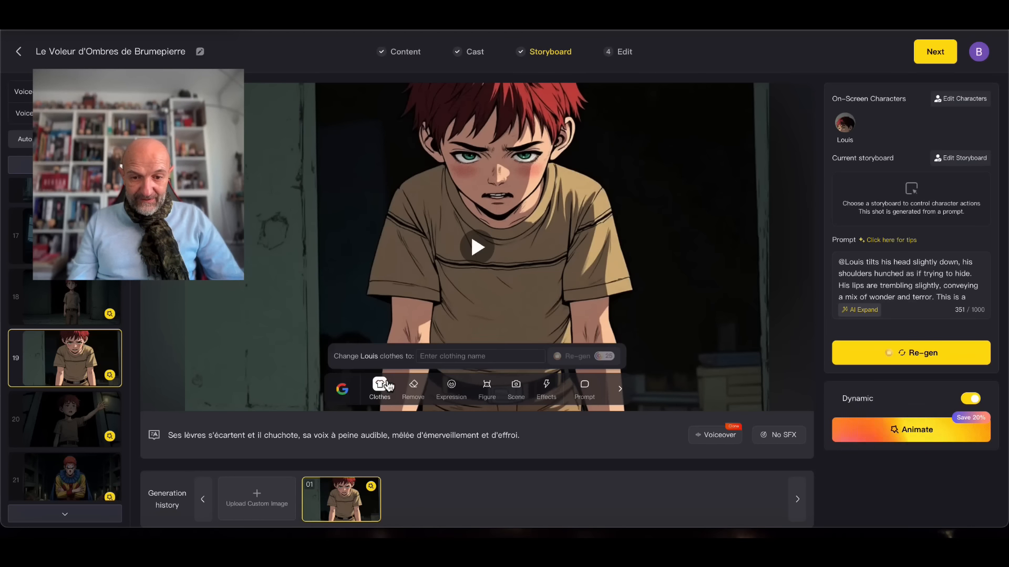
left_click(446, 356)
type("R")
key("BackSpace")
type("ENLEVER TR")
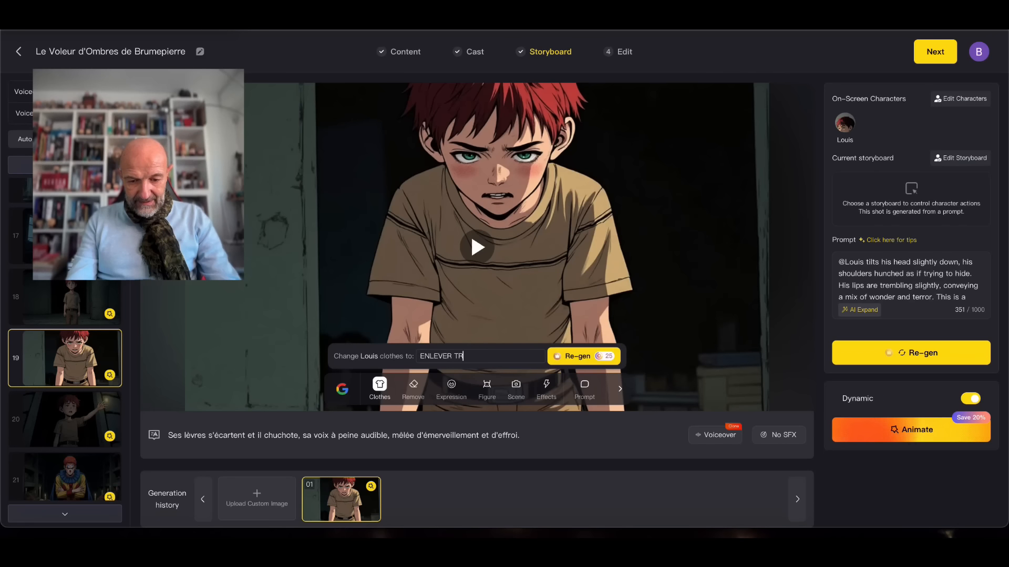
type("AIT NOIR SUR TEE SHIRT")
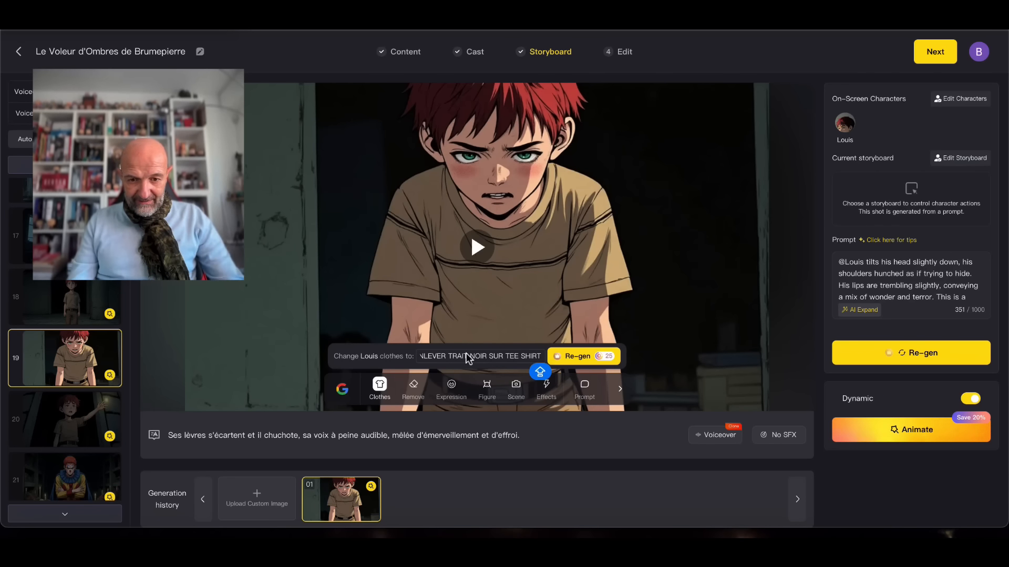
left_click(576, 357)
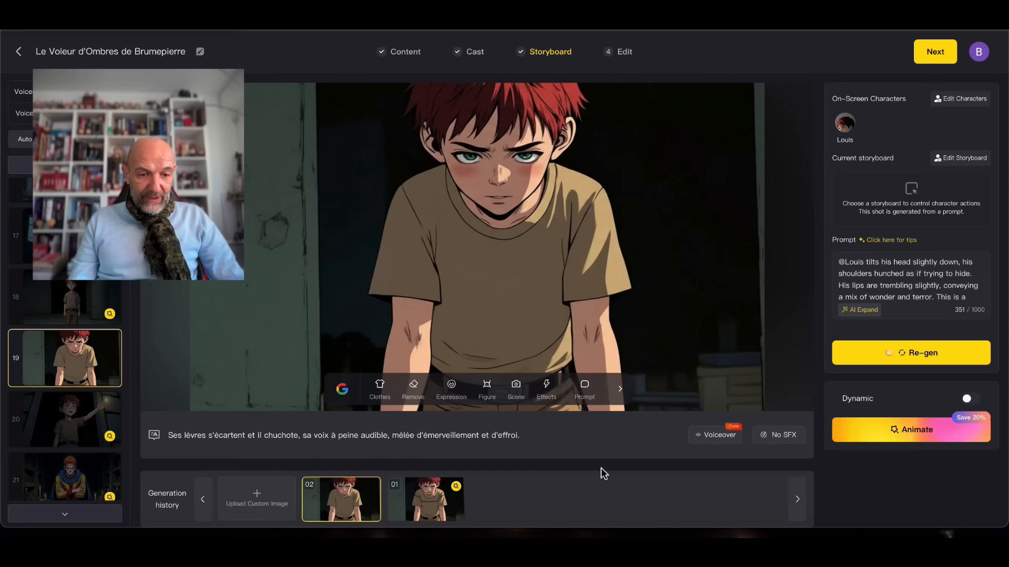
Browse the remaining shots up to 32, view shot 30 of the candlelit houses and return to opening shot 01.
scroll(62, 439, "down", 2)
scroll(62, 439, "down", 4)
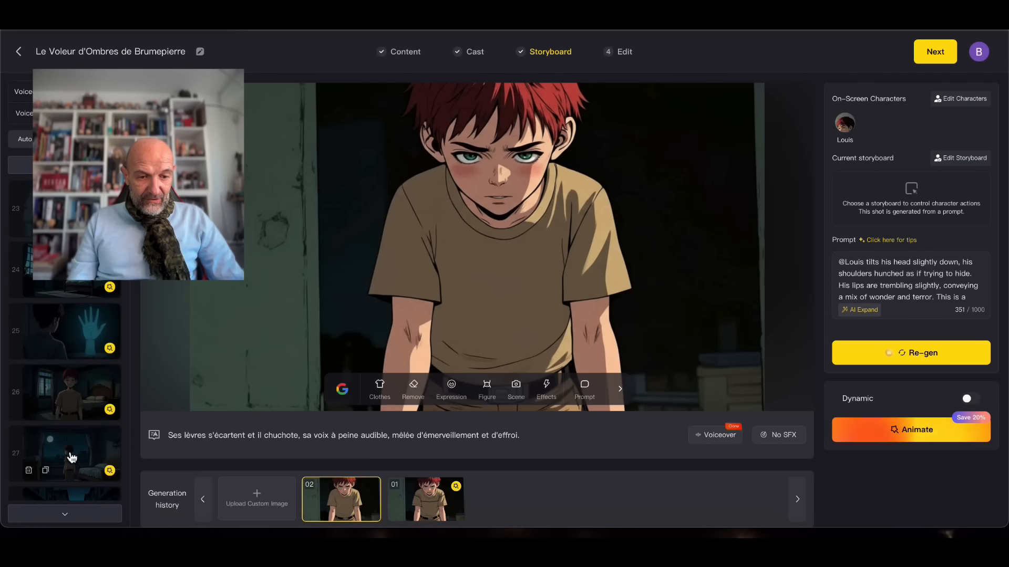
scroll(72, 457, "down", 5)
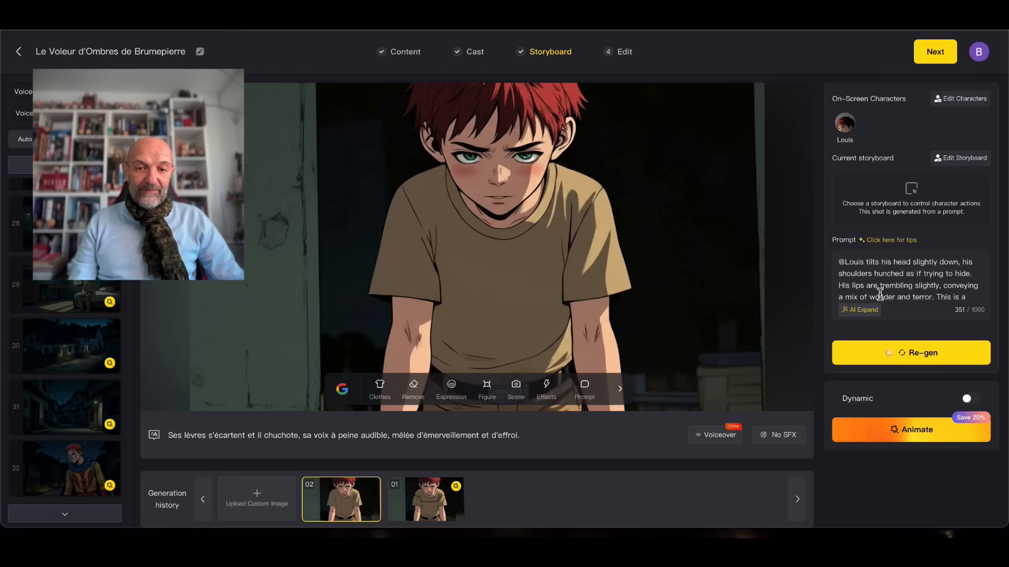
left_click_drag(121, 166, 872, 158)
left_click(76, 341)
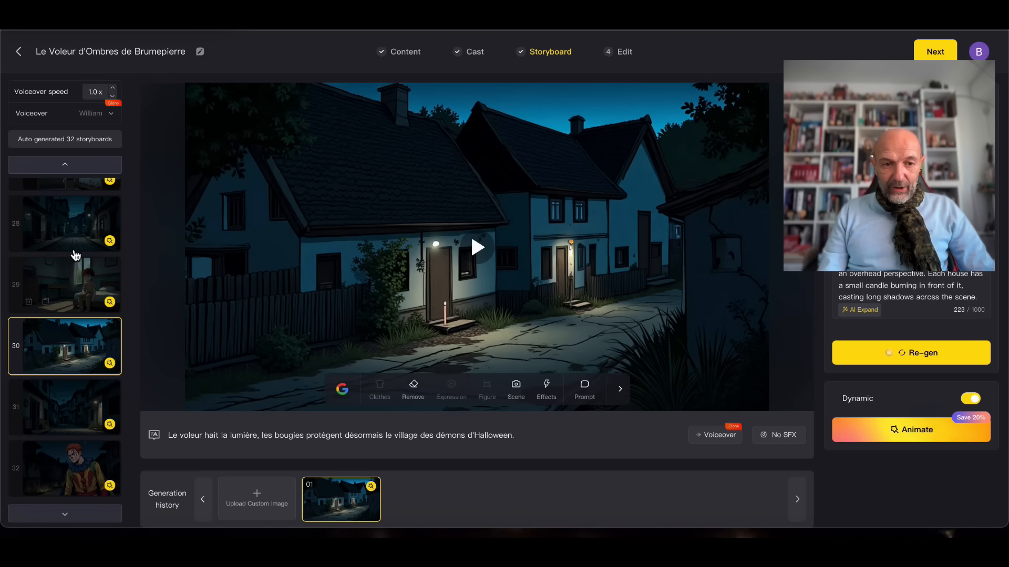
scroll(75, 256, "up", 10)
left_click(80, 217)
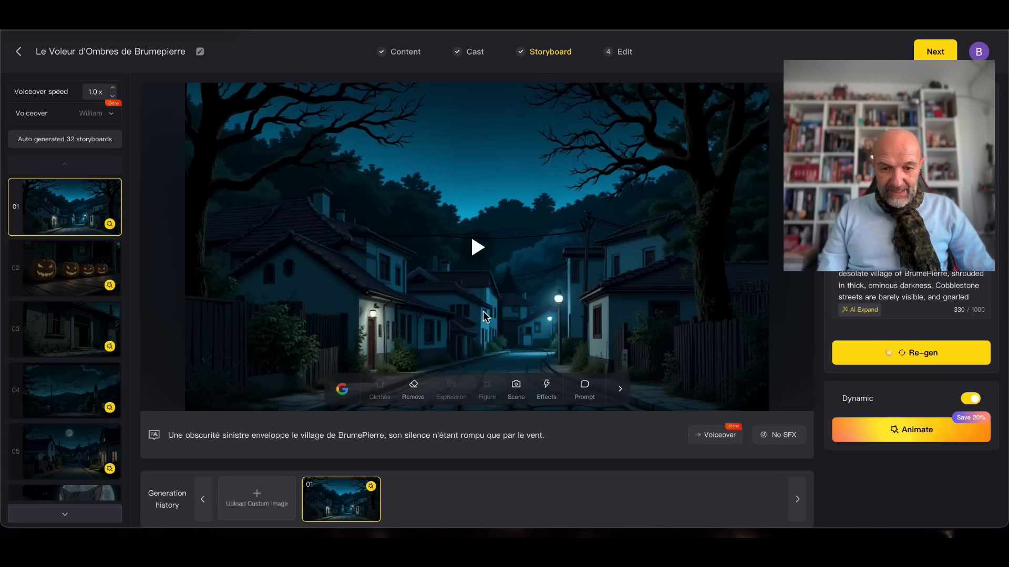
left_click(516, 388)
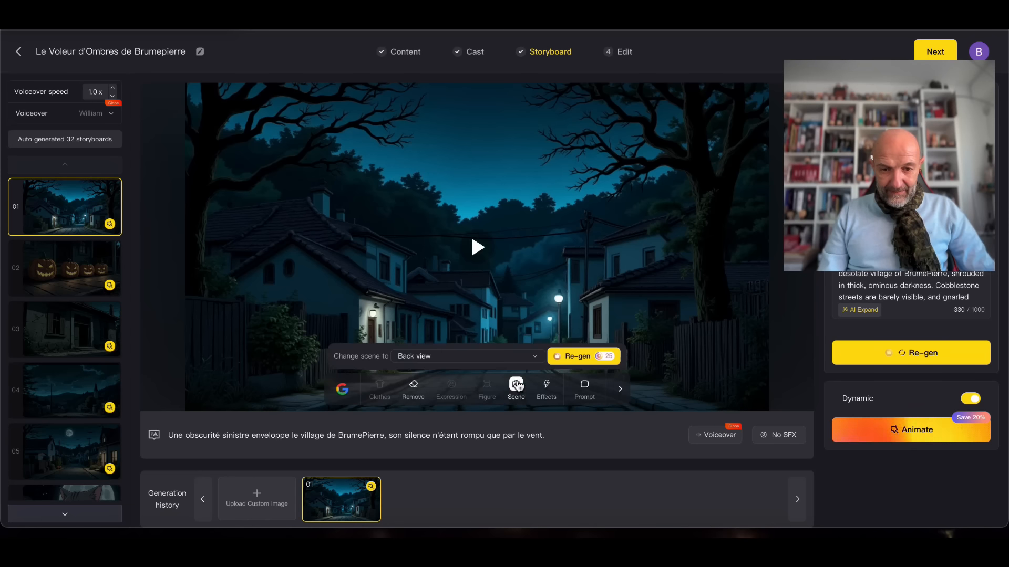
left_click(546, 385)
left_click(531, 355)
left_click(461, 301)
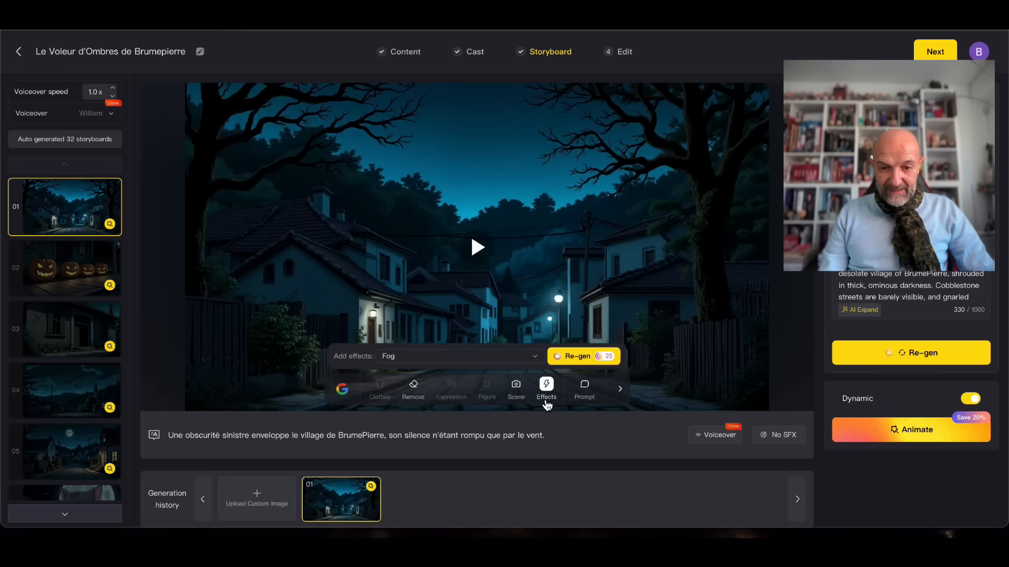
Regenerate opening shot 01 with its scene changed to Top view.
left_click(516, 386)
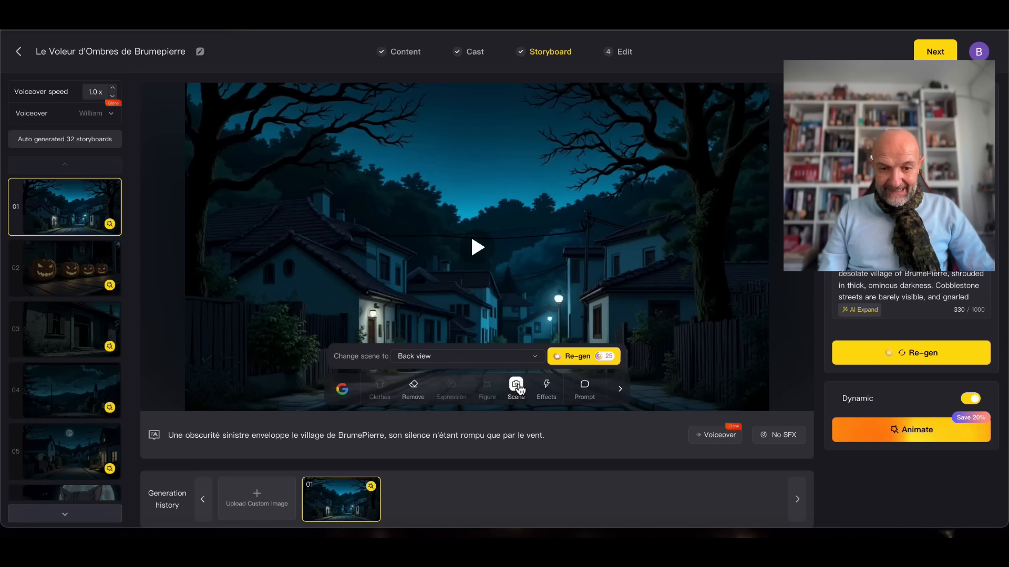
left_click(535, 357)
scroll(519, 320, "down", 2)
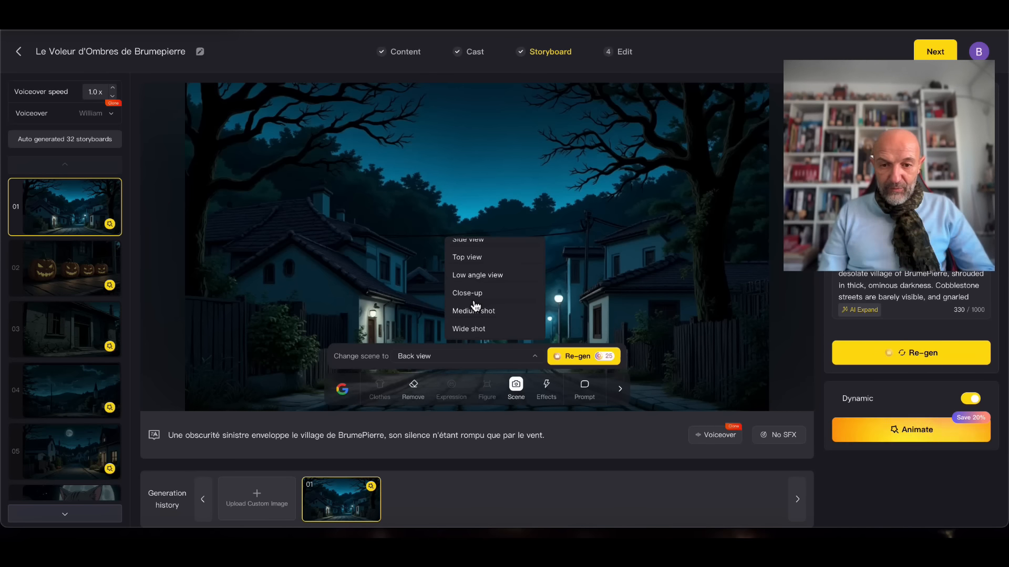
left_click(472, 257)
left_click(572, 358)
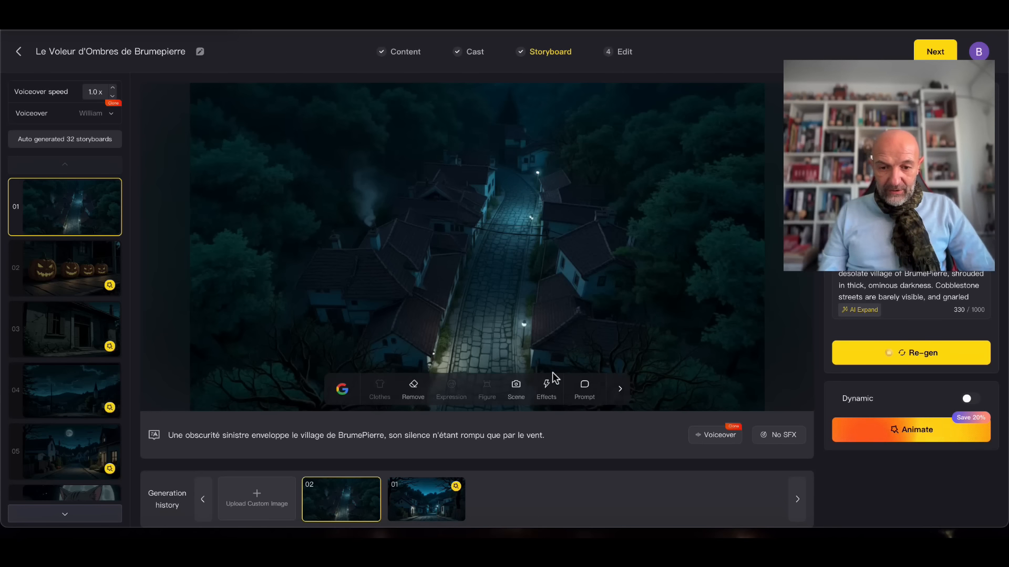
Add a Fog effect to the top-view version of shot 01 and regenerate it.
left_click(546, 388)
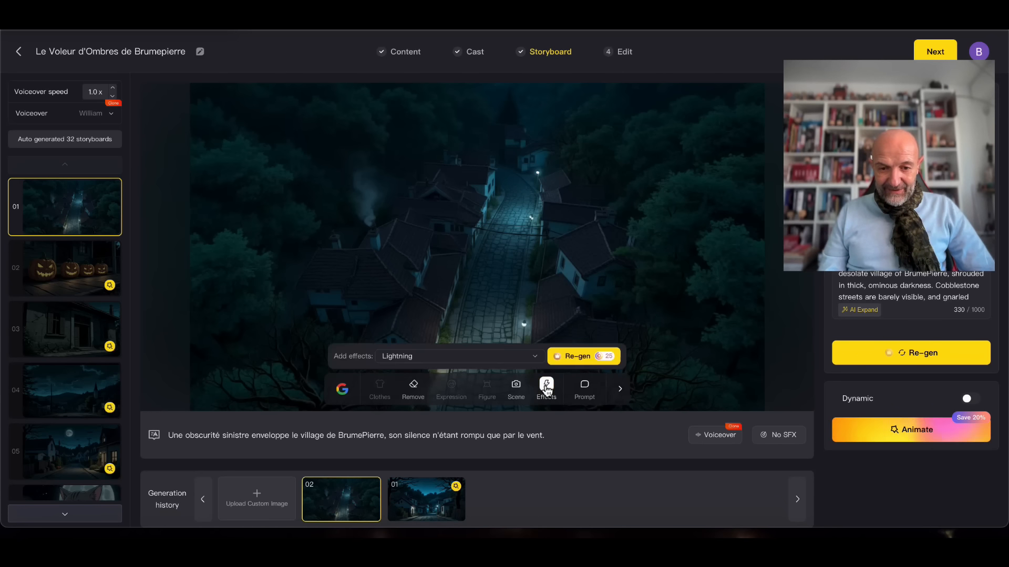
left_click(533, 356)
left_click(472, 301)
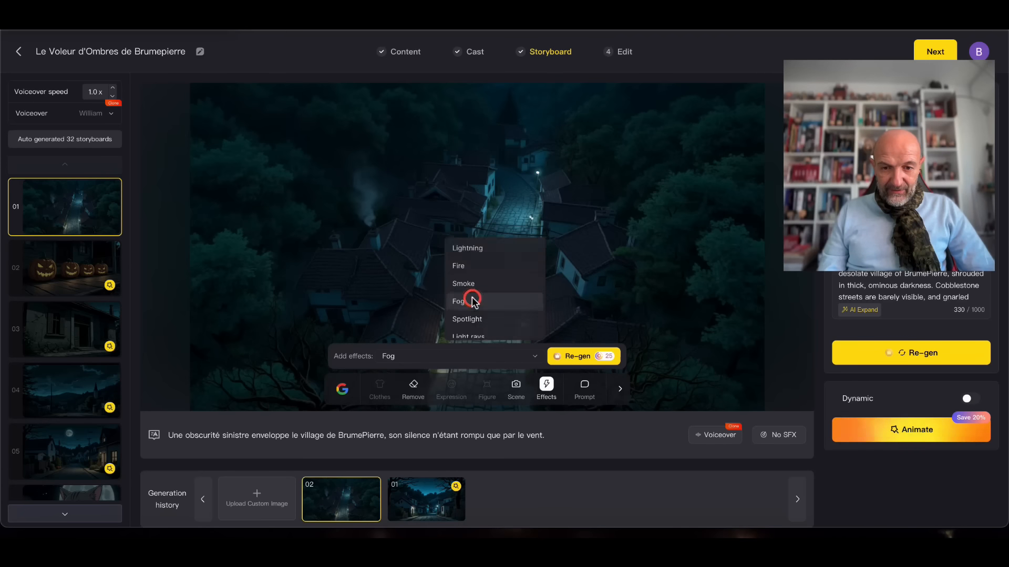
left_click(584, 355)
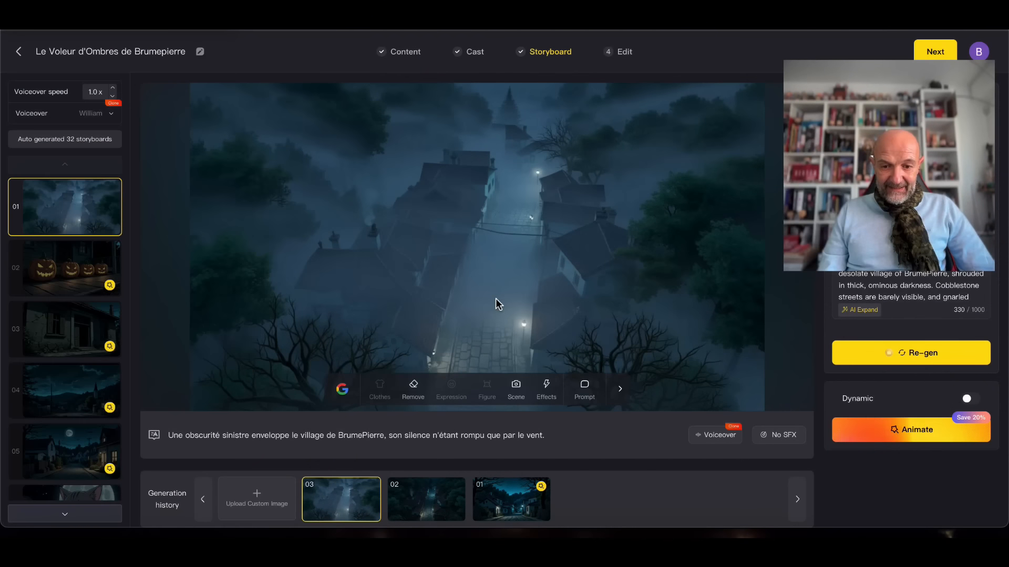
Set up the animation of the foggy shot 01 with the Seedance lite model, generated from customized prompts.
left_click(906, 432)
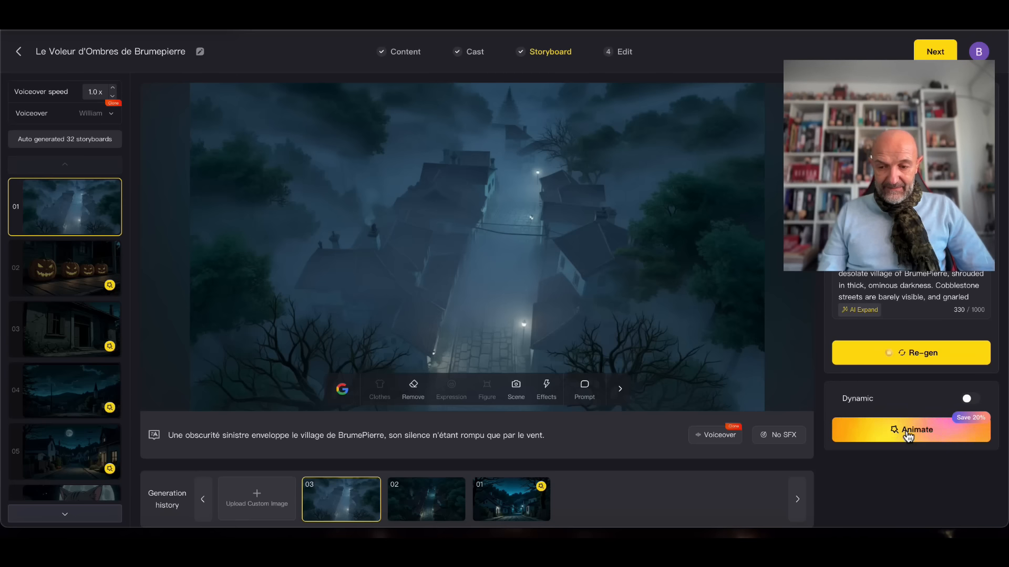
left_click(906, 430)
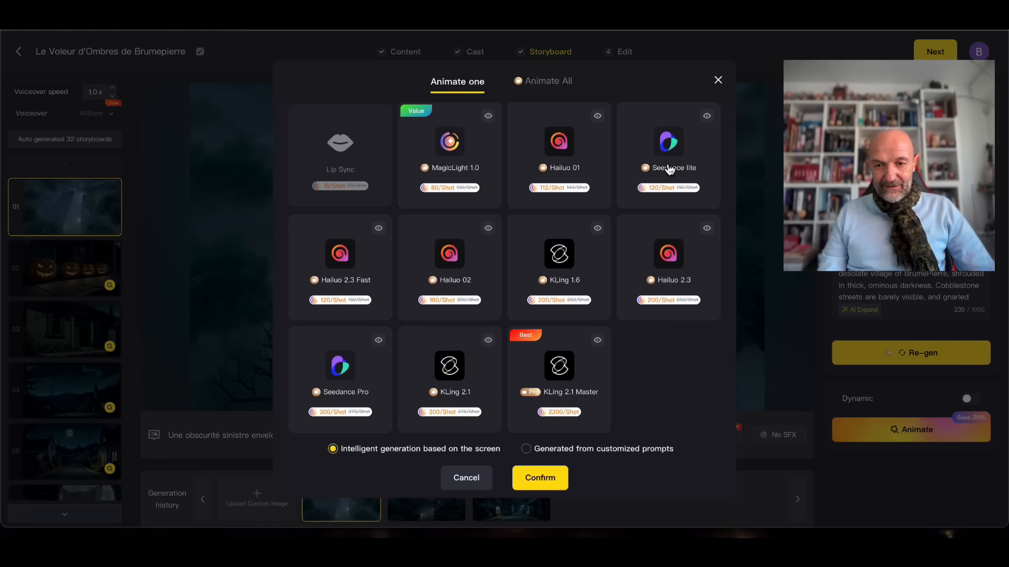
left_click(670, 170)
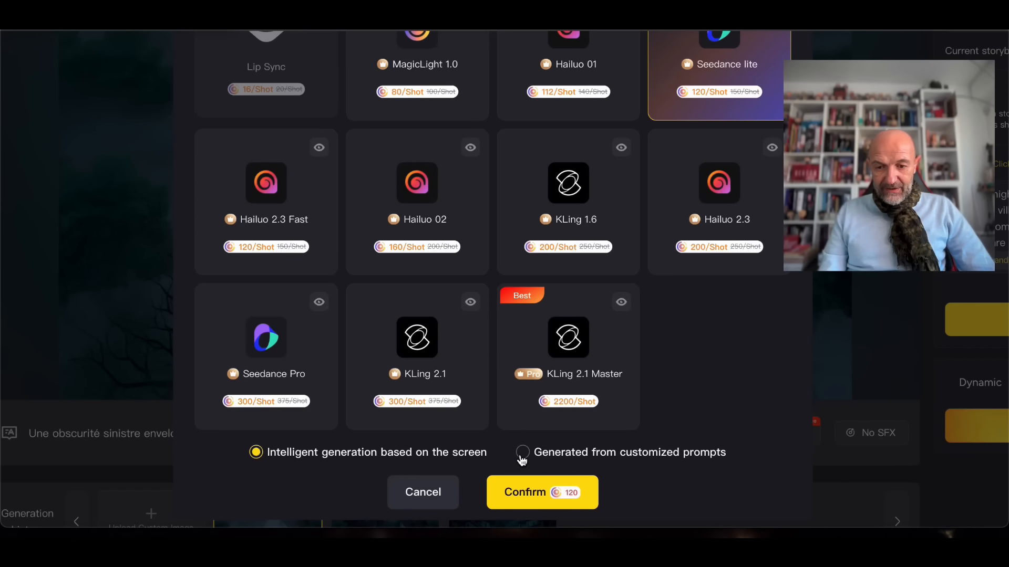
left_click(520, 455)
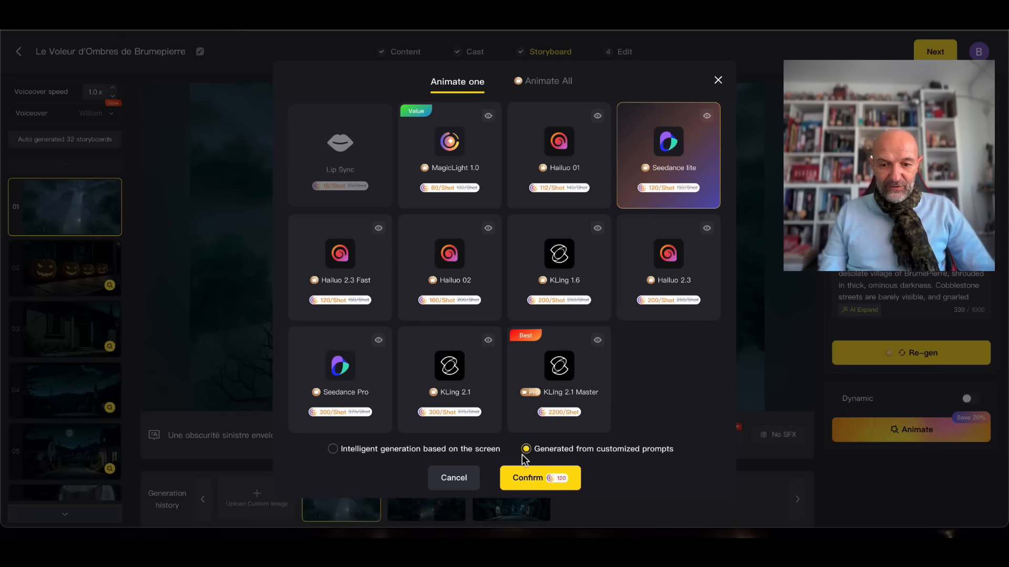
left_click(536, 482)
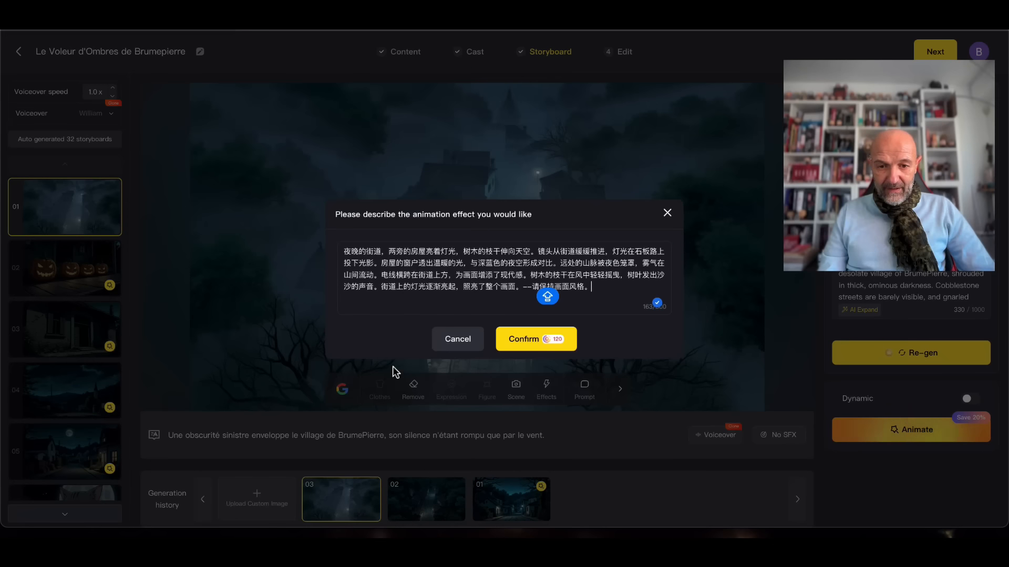
Replace the animation description with "VUE DRONE PARCOURANT LE VILLAGE DANS LA BRUME", generate the animation of shot 01 and play it.
left_click_drag(597, 288, 336, 245)
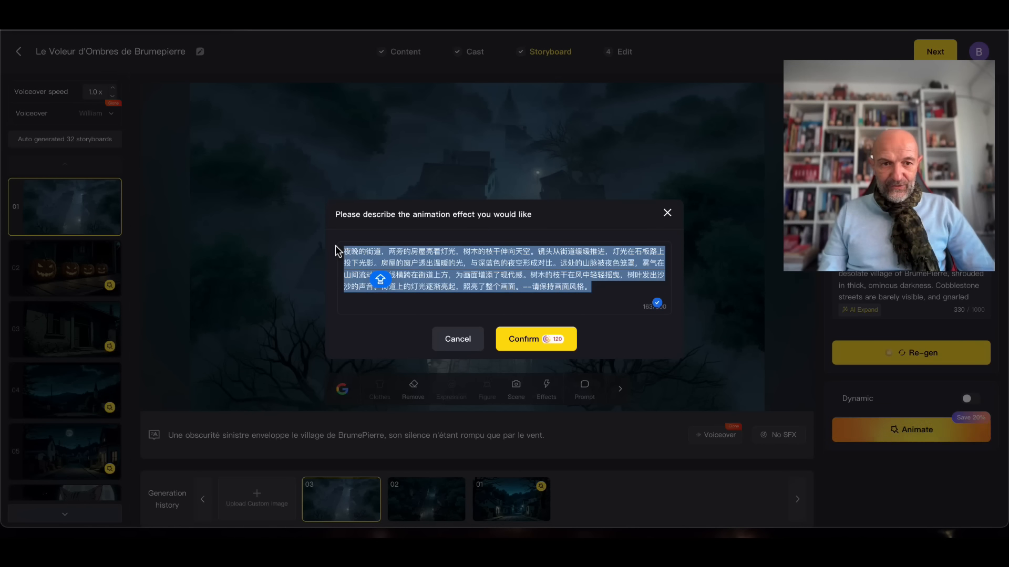
type("VUE DRONE PARCOURANT LE VILLAGE DANS LA BRUME")
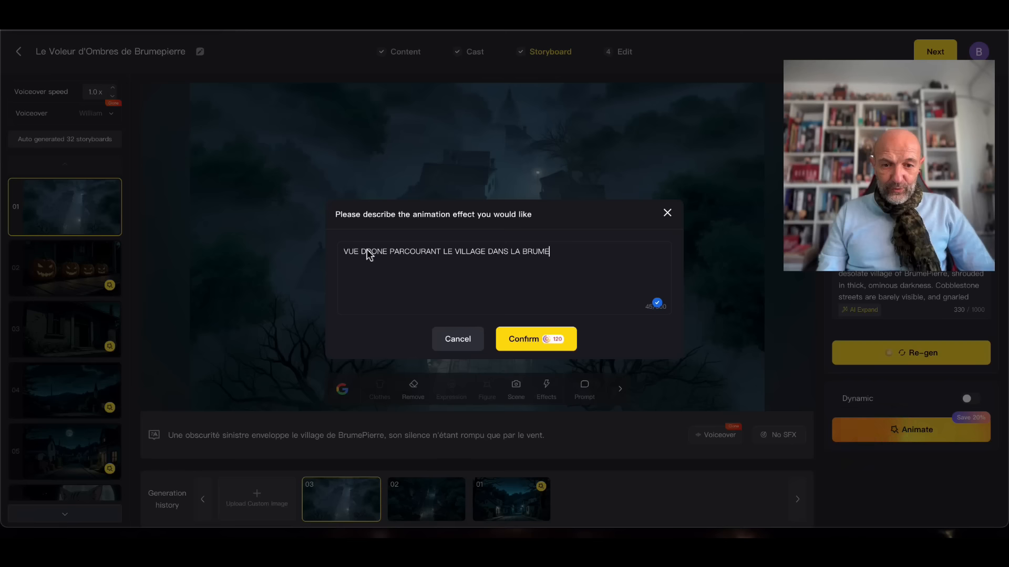
left_click(541, 338)
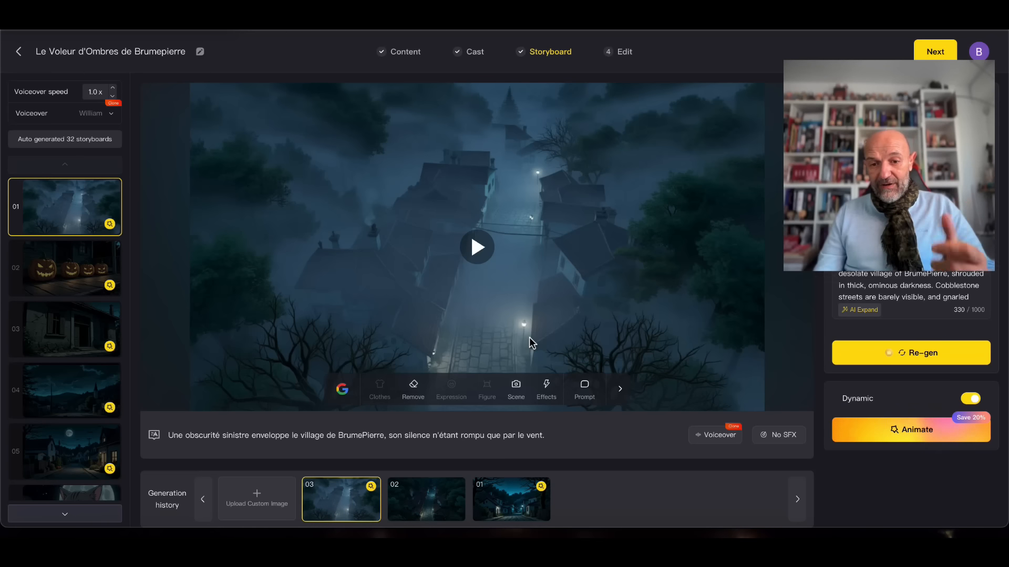
left_click(477, 246)
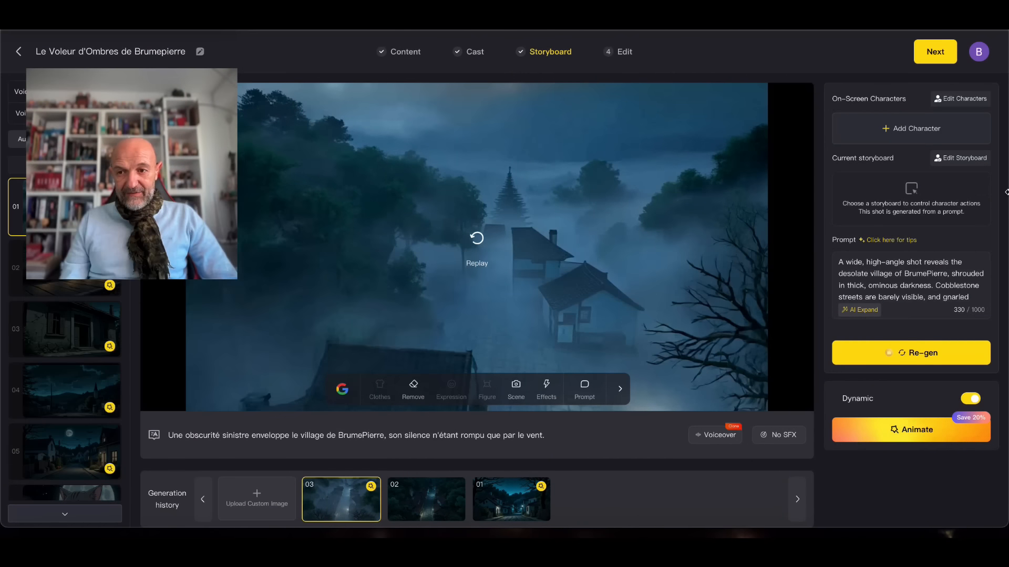
Proceed to the Edit stage without animating all shots, and review the cover, subtitle and background music settings.
left_click(936, 52)
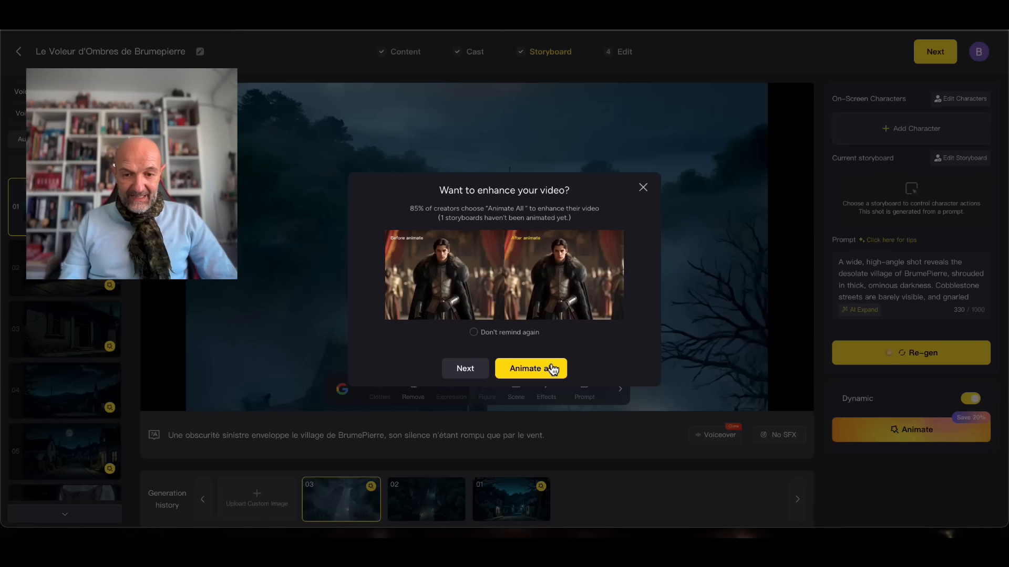
left_click(465, 369)
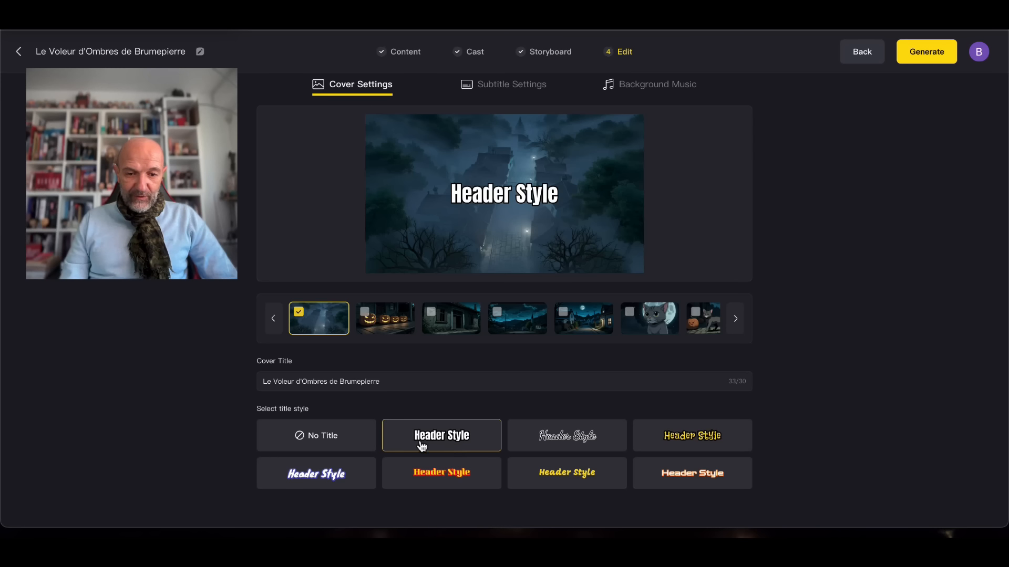
left_click(504, 84)
left_click(382, 86)
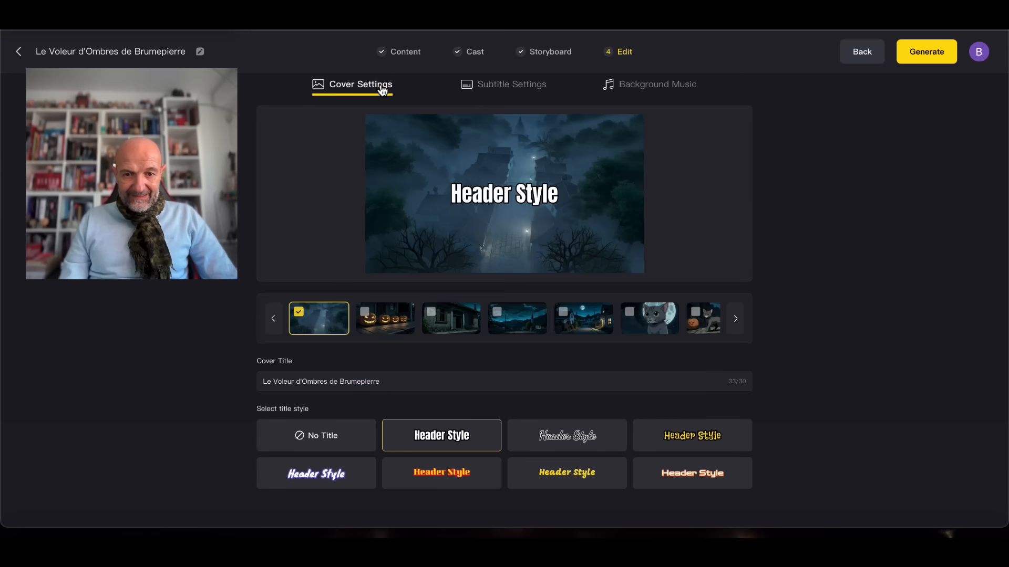
left_click(494, 86)
left_click(643, 86)
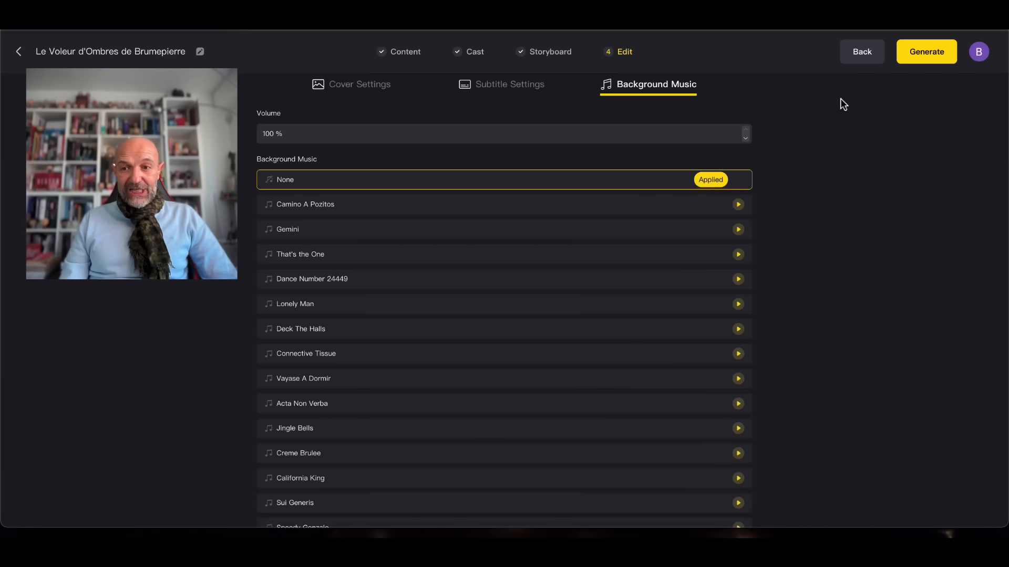
Generate the final video with a 16:9 ratio and High (1080p) export resolution.
left_click(922, 50)
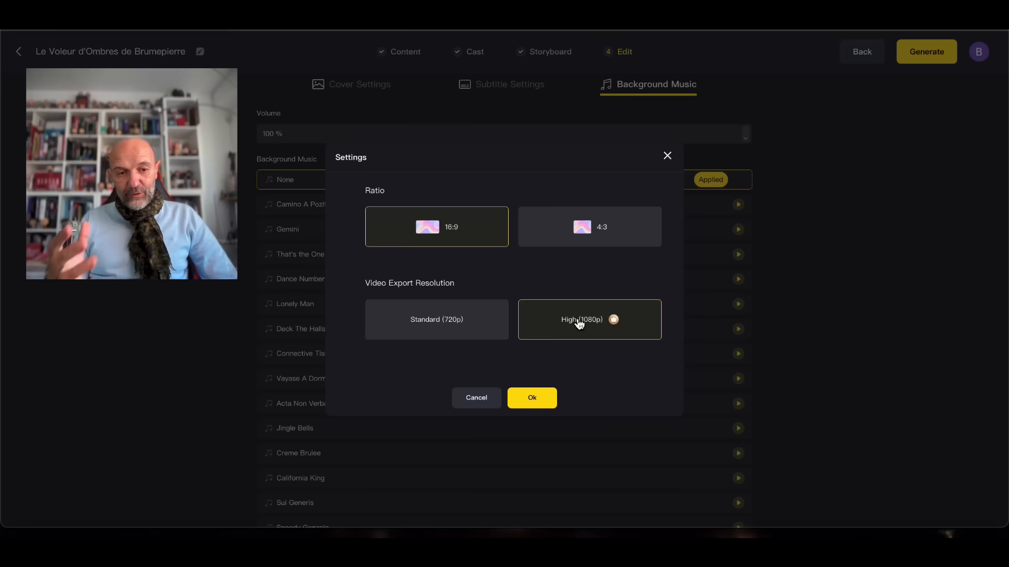
left_click(531, 399)
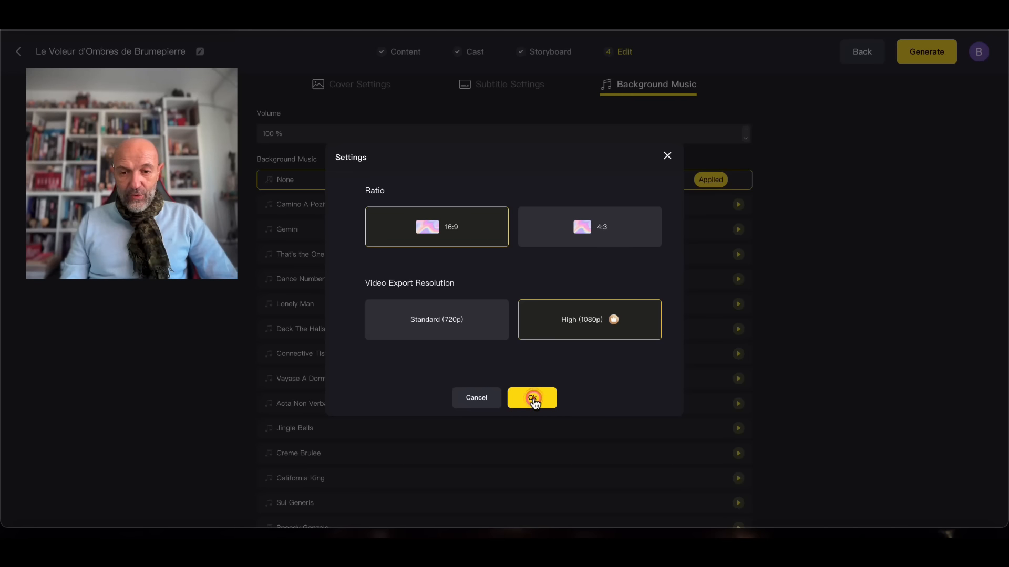